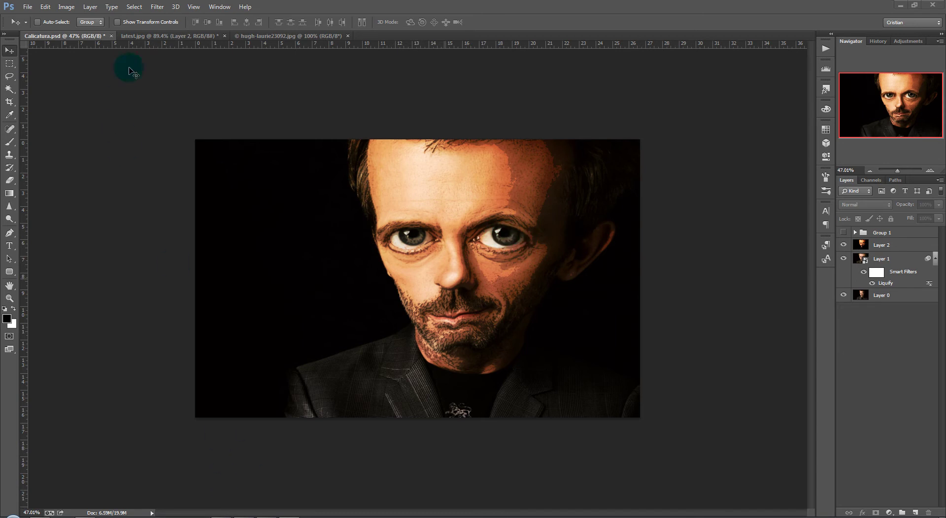
Step: Compare the Calicatura.psd and latest.jpg caricatures, then bring up the hugh-laurie23092.jpg portrait
click(145, 38)
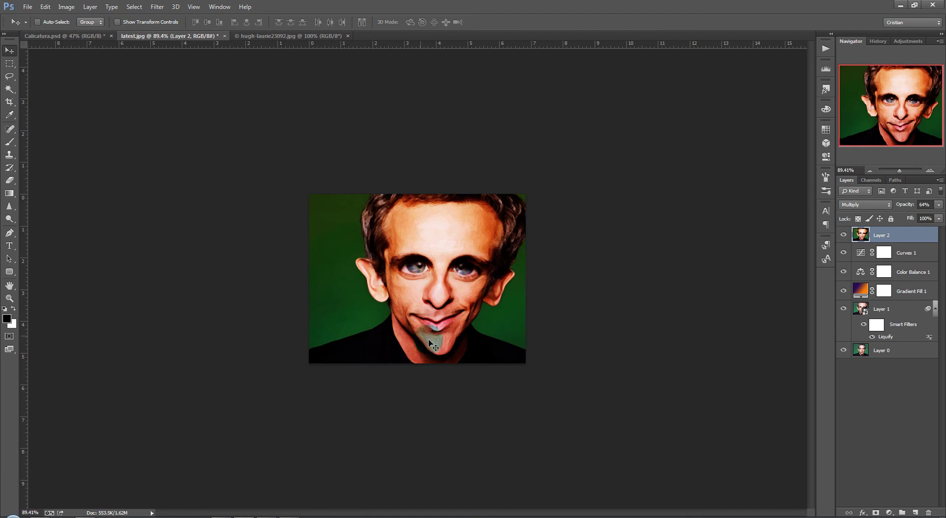
click(81, 37)
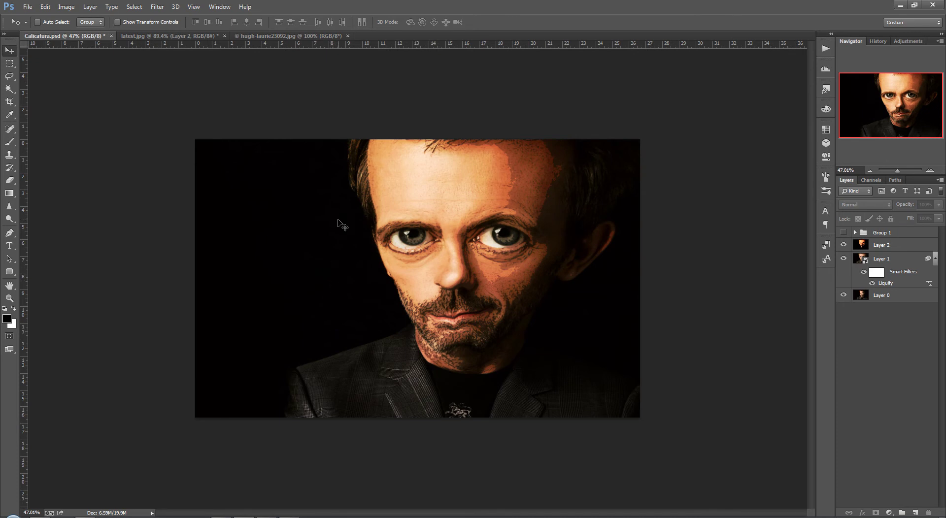
mouse_move(328, 126)
mouse_down()
mouse_move(321, 102)
mouse_move(300, 149)
mouse_up()
click(160, 36)
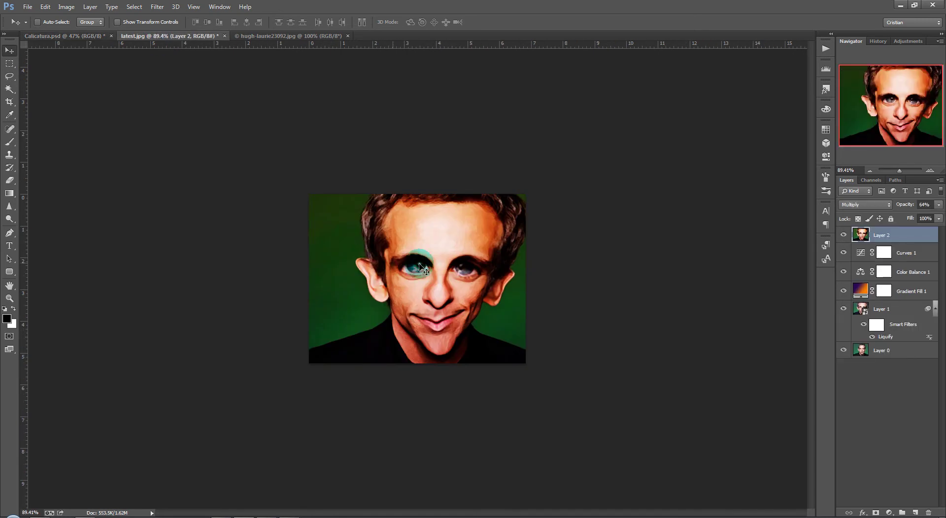
click(72, 36)
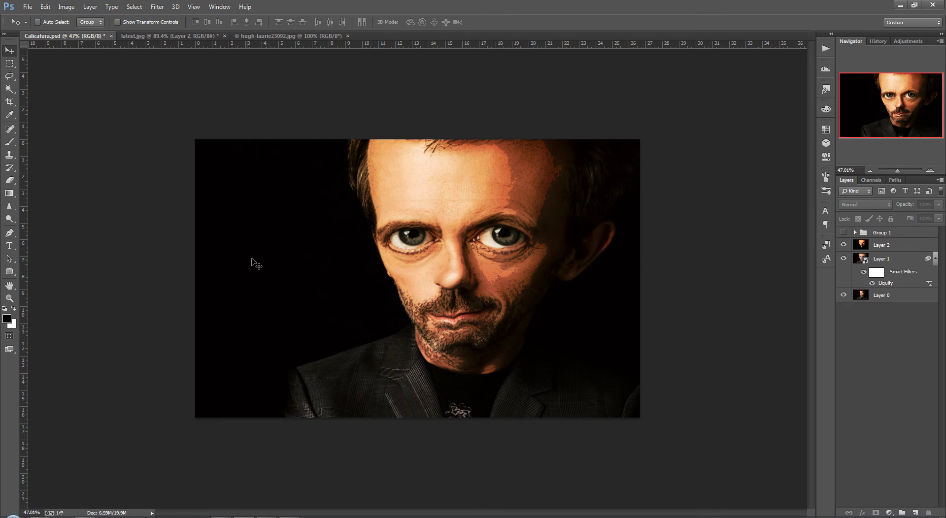
click(277, 35)
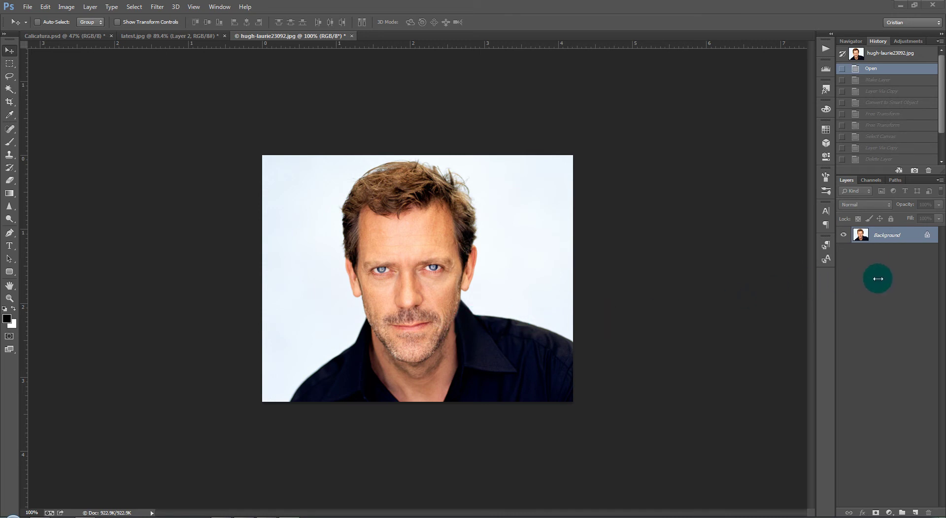
Step: Turn the locked Background into a regular layer named 'original'
double_click(929, 237)
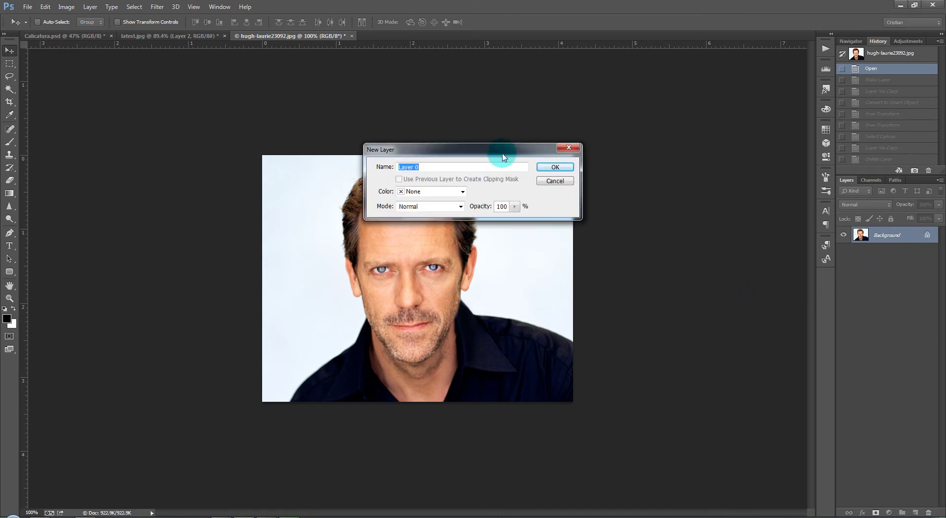
text(original)
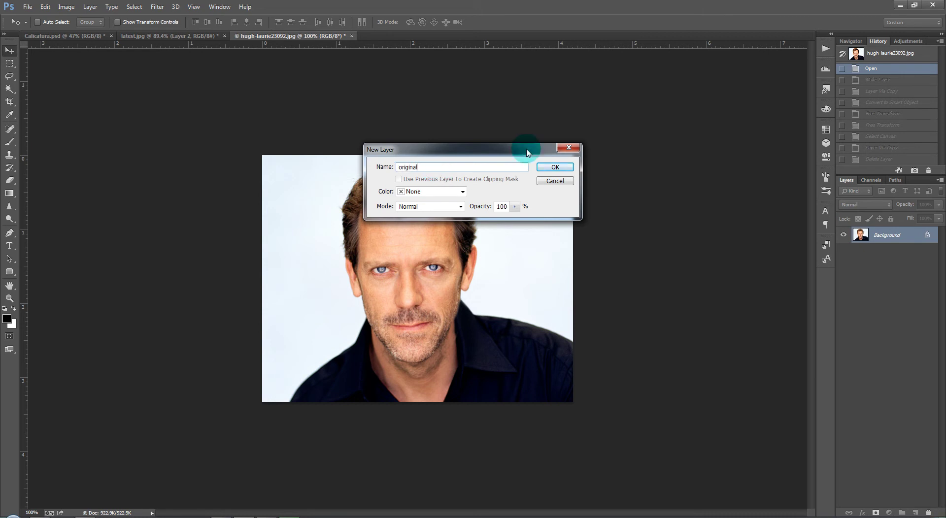
click(554, 167)
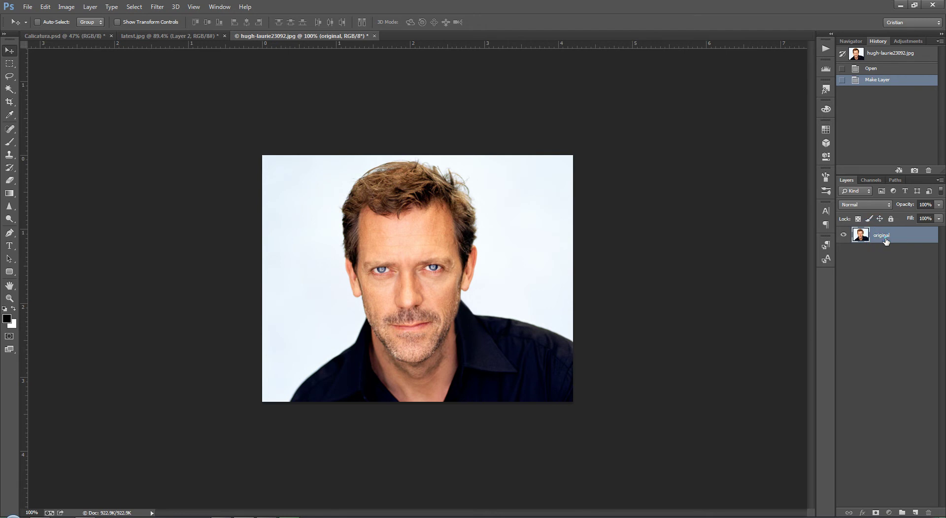
Step: Duplicate it as 'original copy' and convert the copy to a Smart Object
key(ctrl+j)
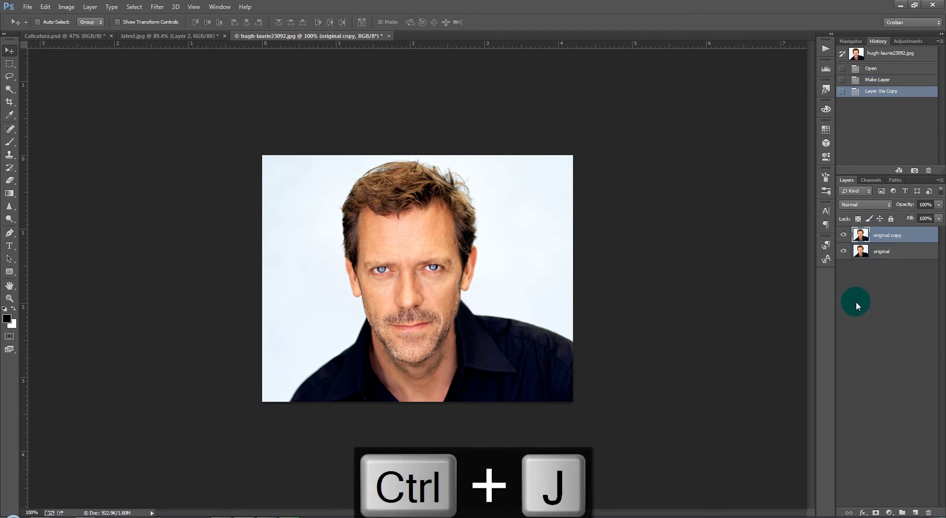
right_click(893, 235)
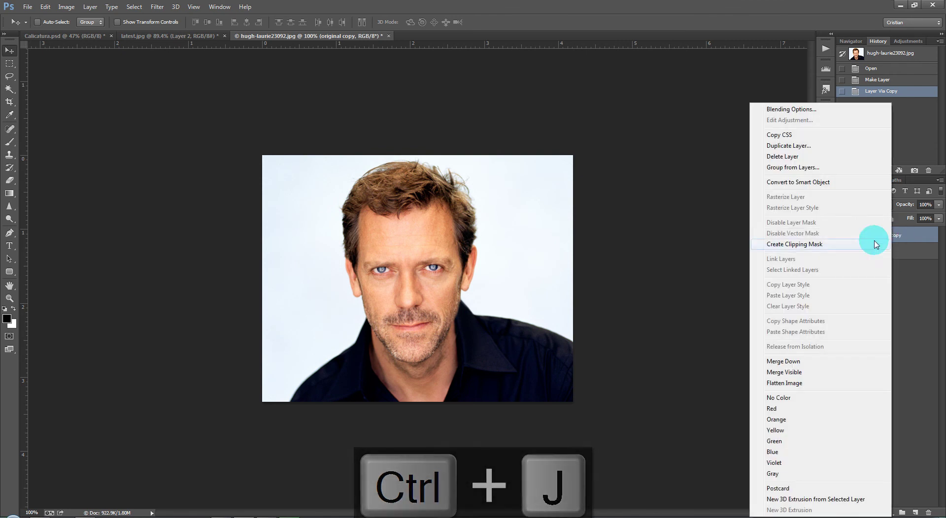
click(820, 182)
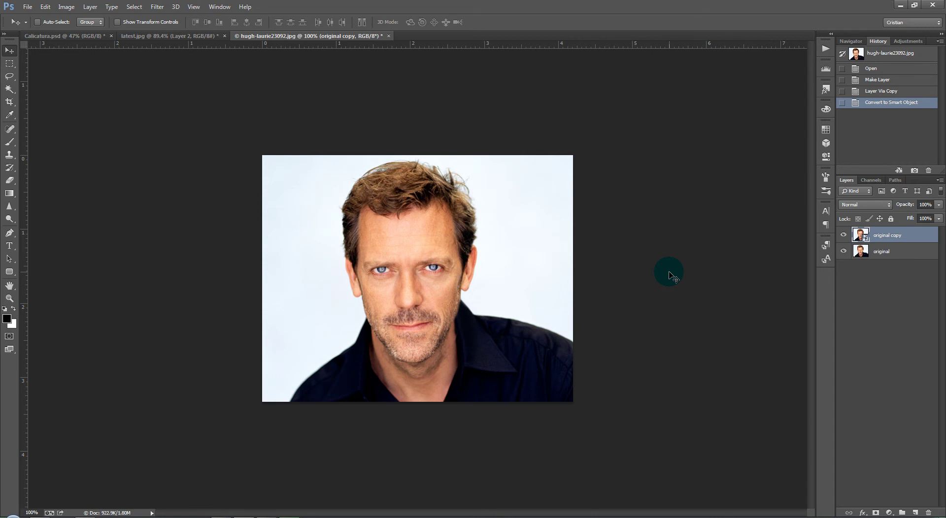
Step: Warp the original copy with the Shell Upper preset at about 51.1% bend
key(ctrl+t)
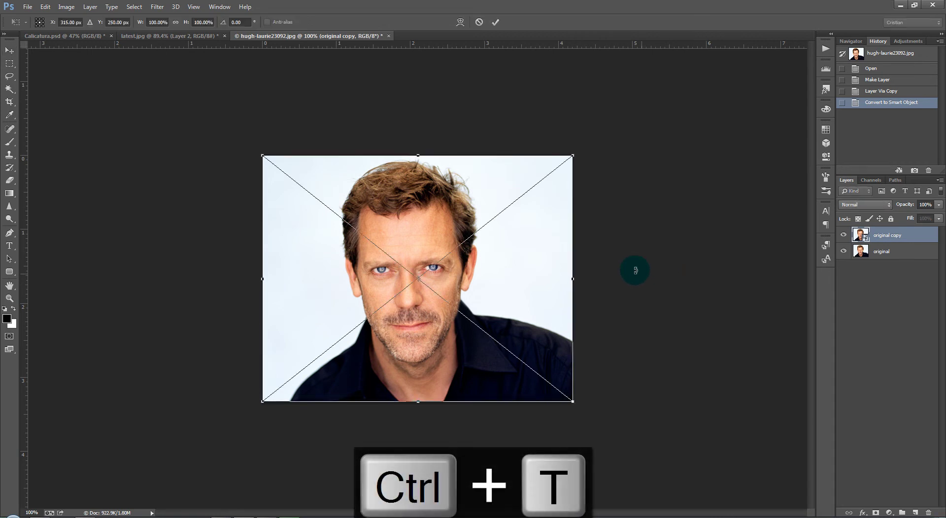
click(459, 22)
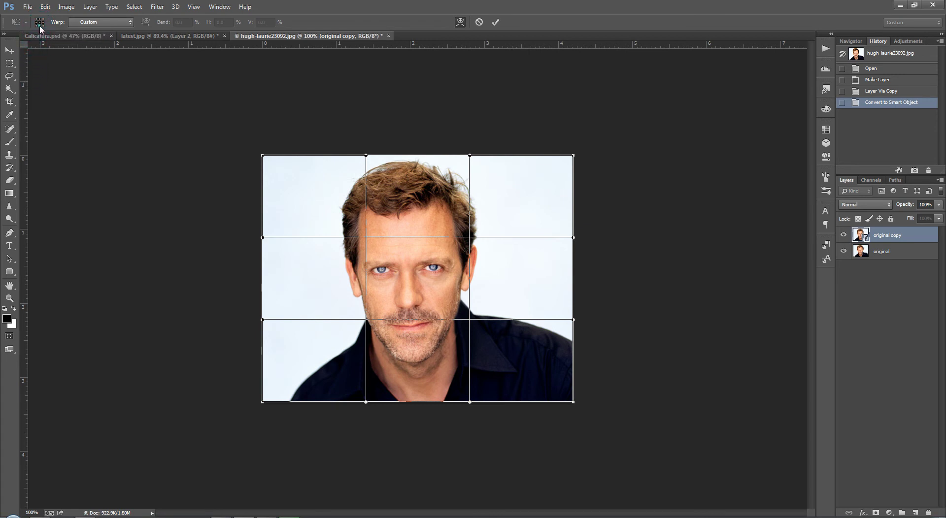
click(130, 22)
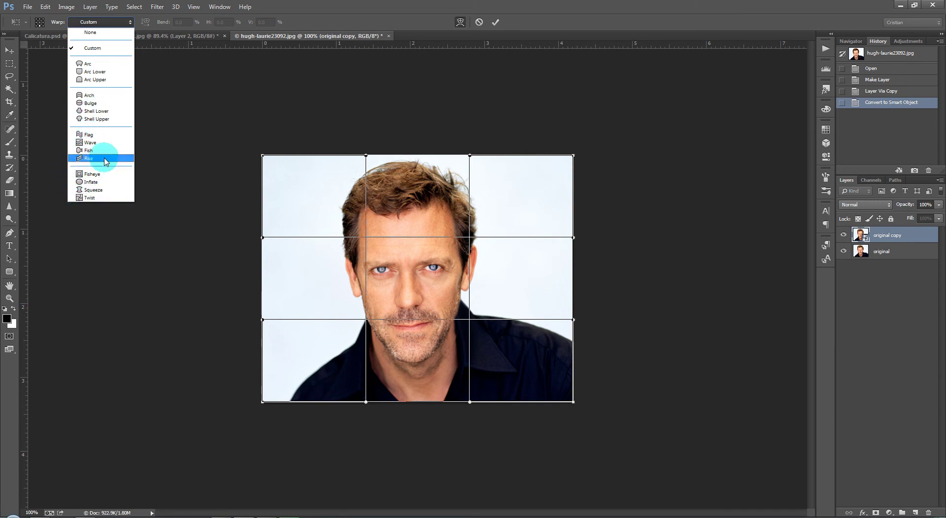
click(99, 120)
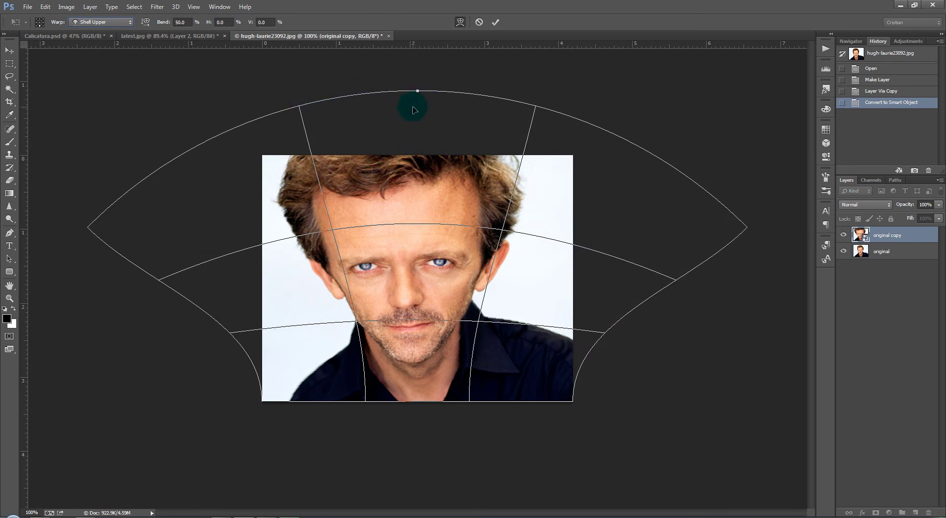
mouse_move(418, 93)
mouse_down()
mouse_move(407, 134)
mouse_move(407, 87)
mouse_up()
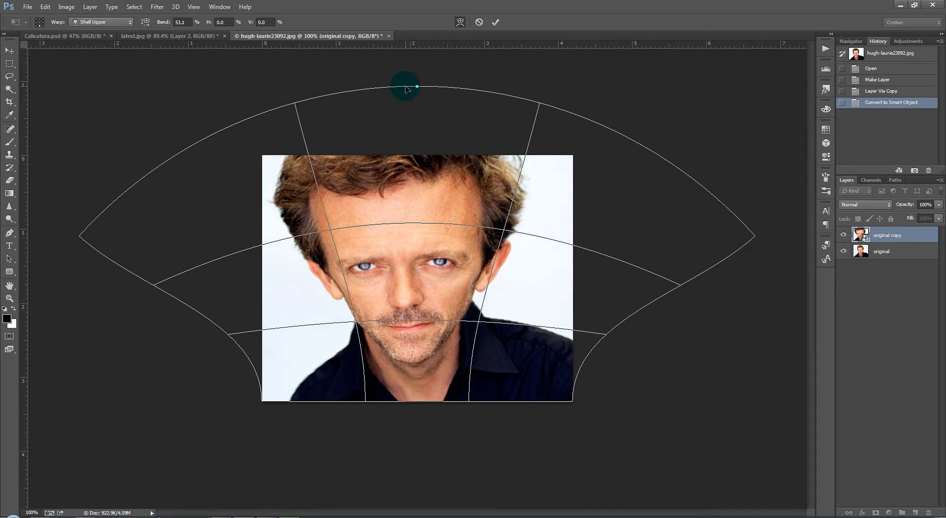
drag(406, 88, 406, 90)
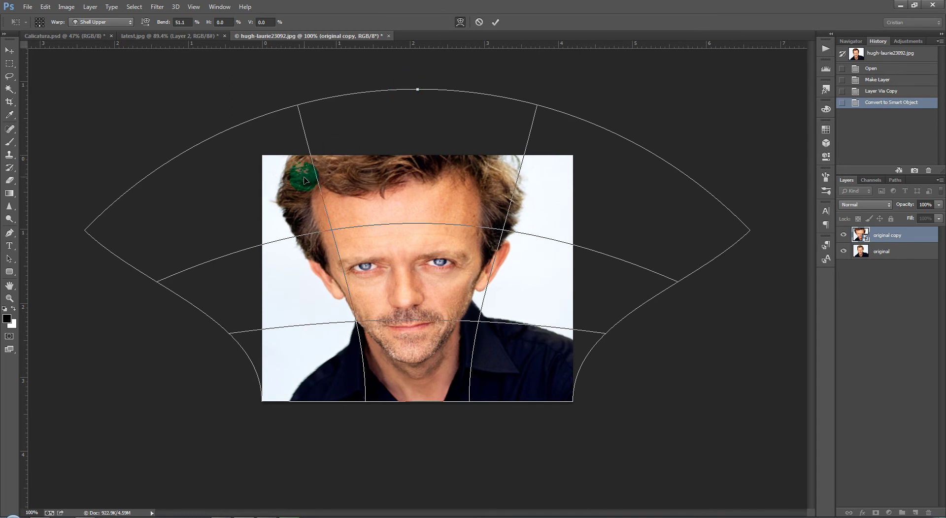
click(460, 22)
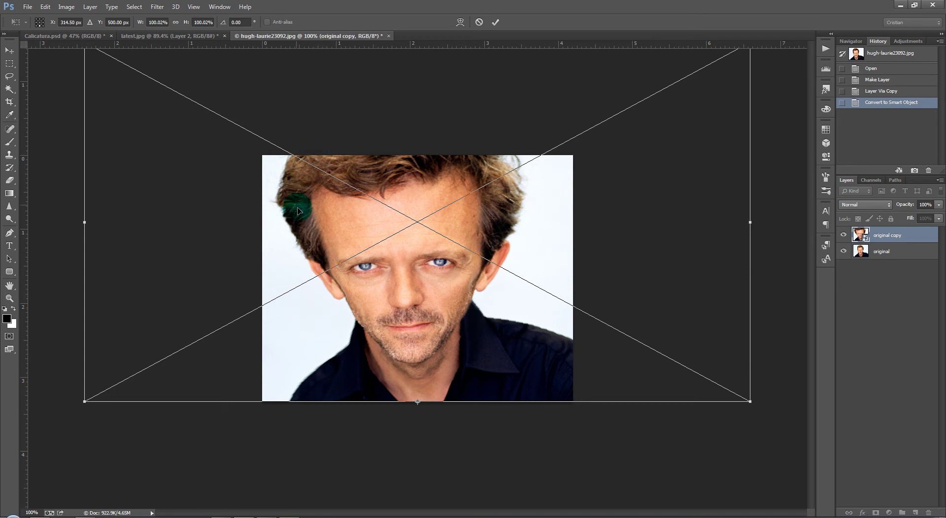
Step: Unlink width and height, reduce the copy's height to 90.02%, and commit the transform
click(311, 240)
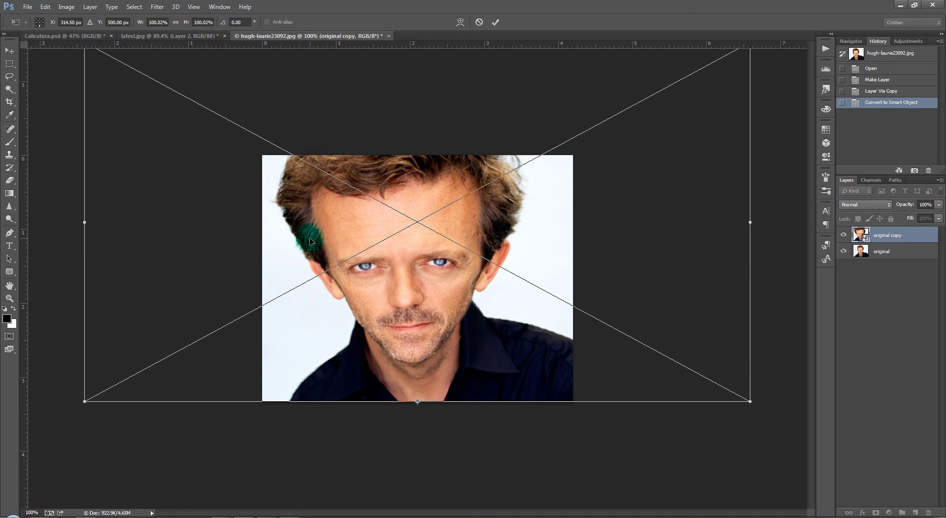
scroll(721, 241, down, 1)
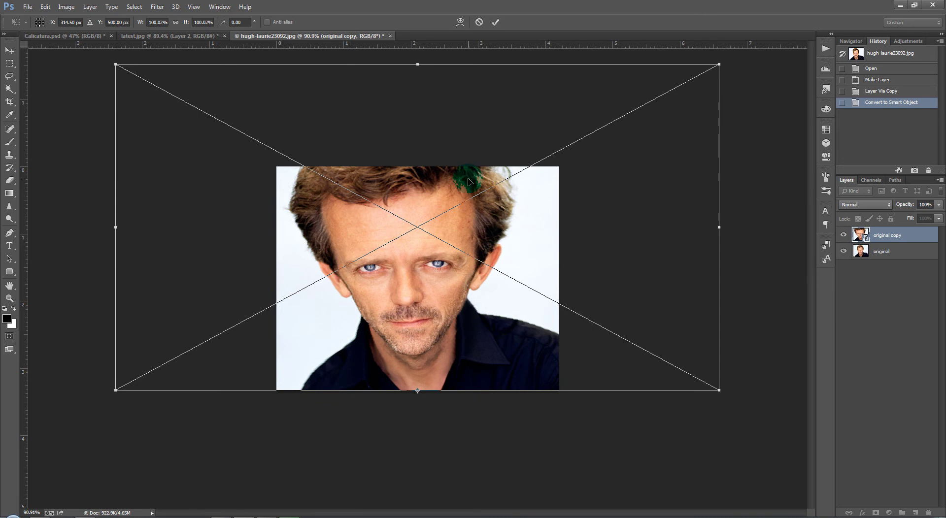
scroll(469, 182, down, 1)
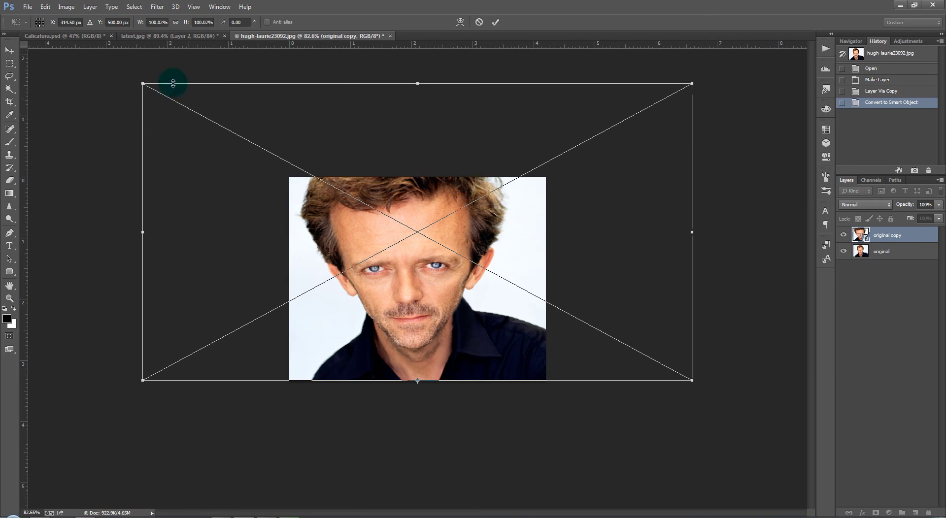
click(176, 23)
click(177, 22)
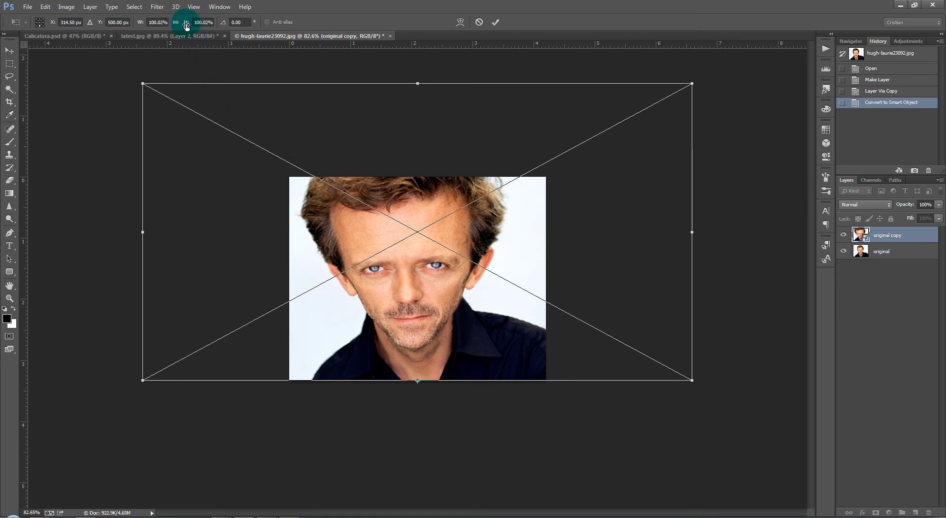
drag(187, 25, 185, 25)
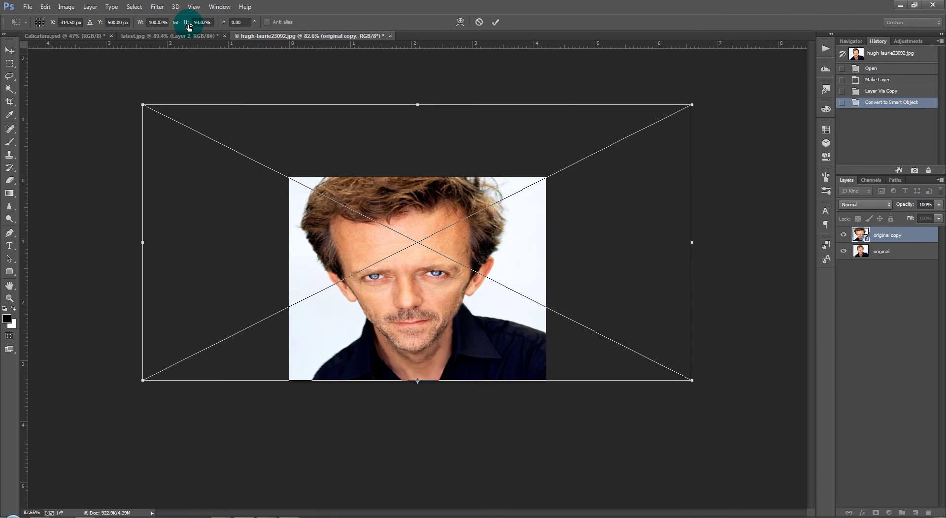
drag(189, 26, 187, 27)
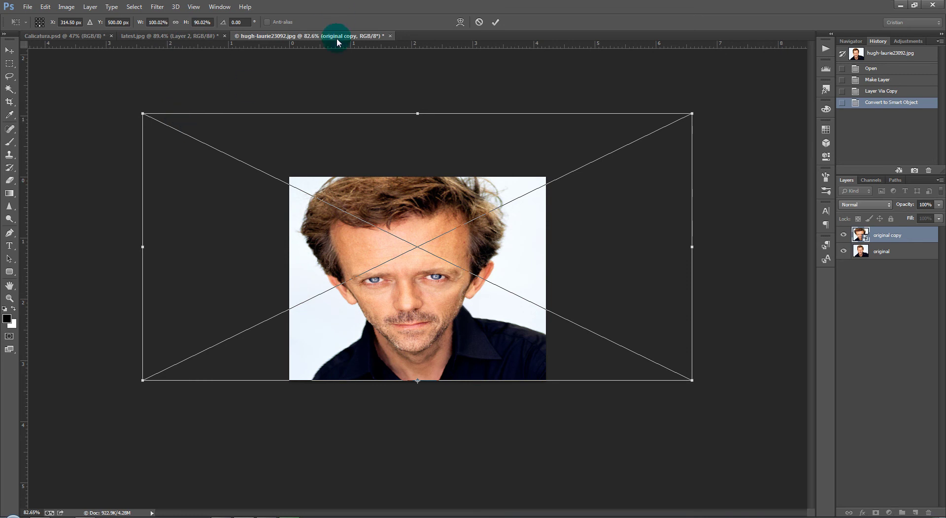
key(Return)
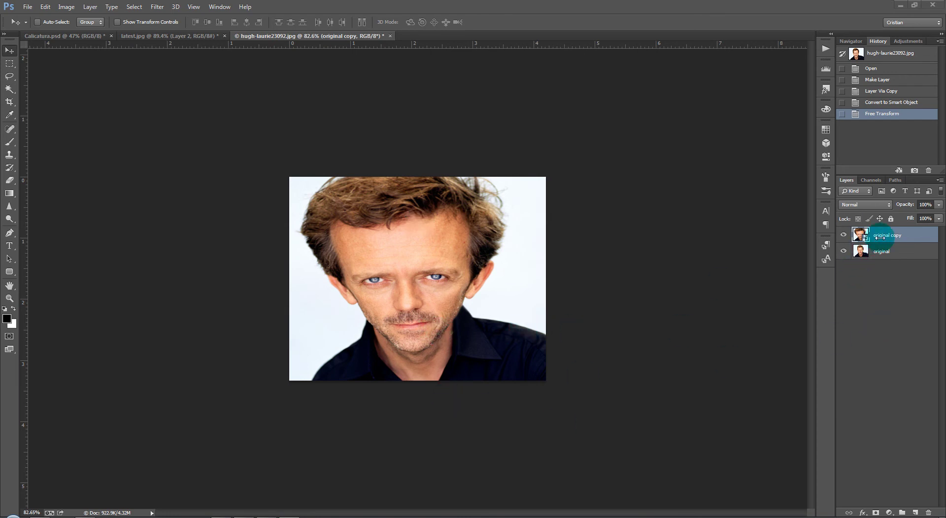
Step: Open and cancel Liquify on the copy, then select the whole canvas
click(462, 240)
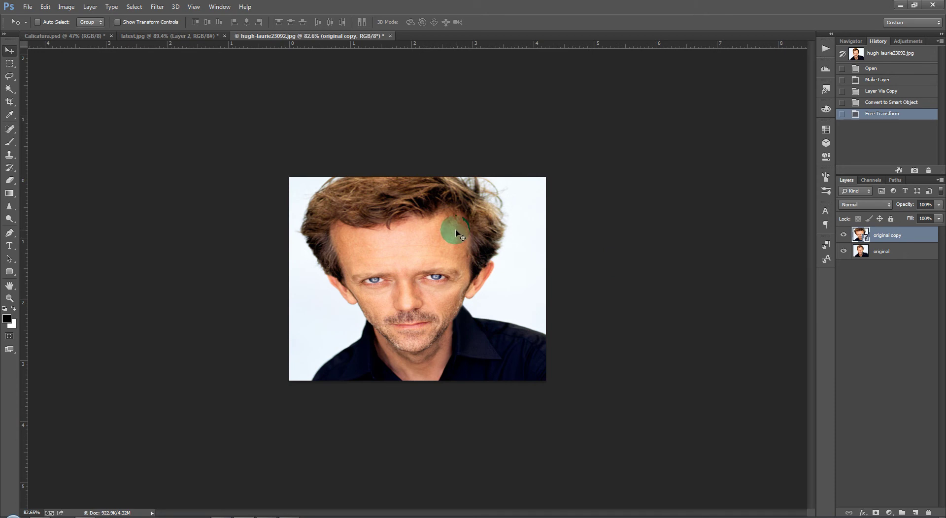
click(155, 8)
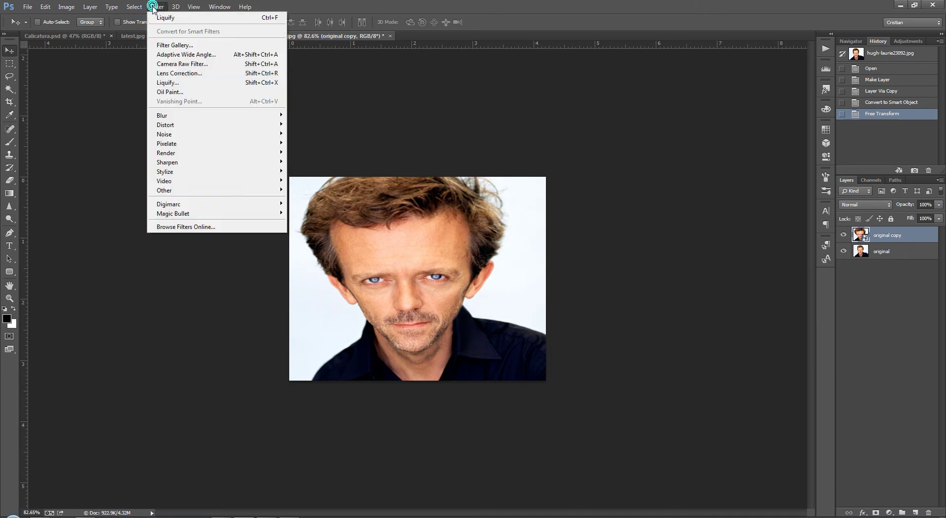
click(167, 82)
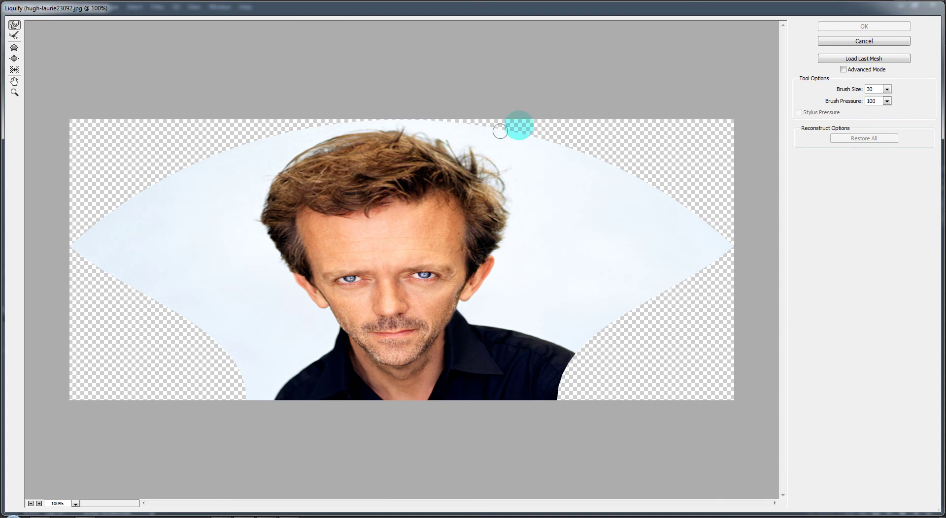
click(861, 42)
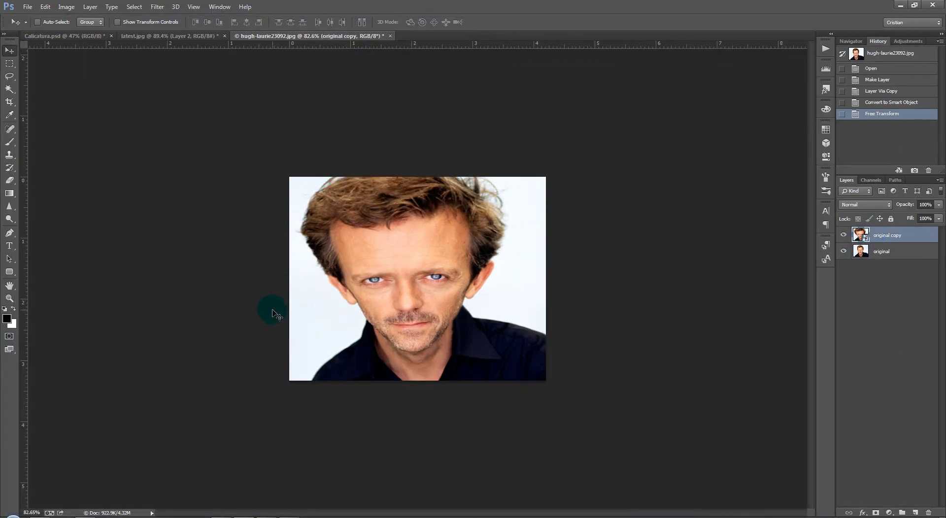
key(ctrl+a)
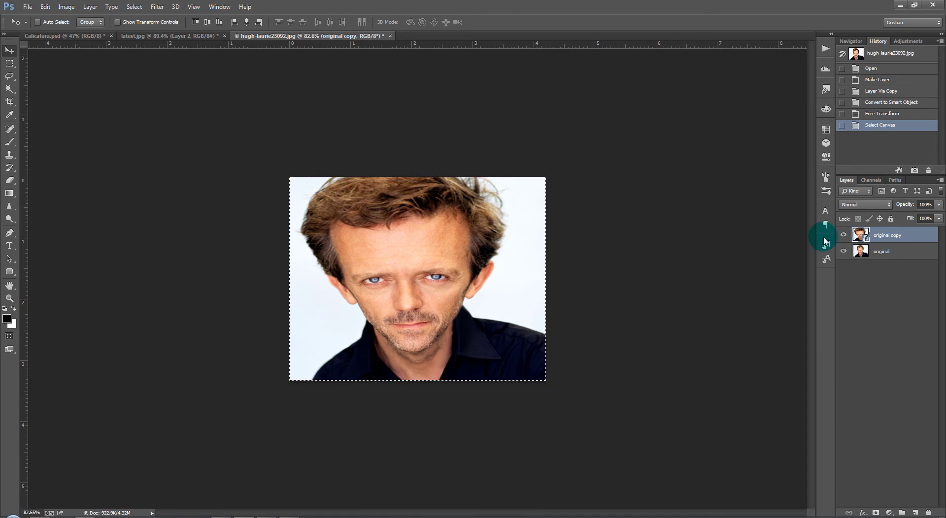
Step: Copy the selection to a new Layer 1 and delete the original copy layer
click(887, 236)
click(601, 331)
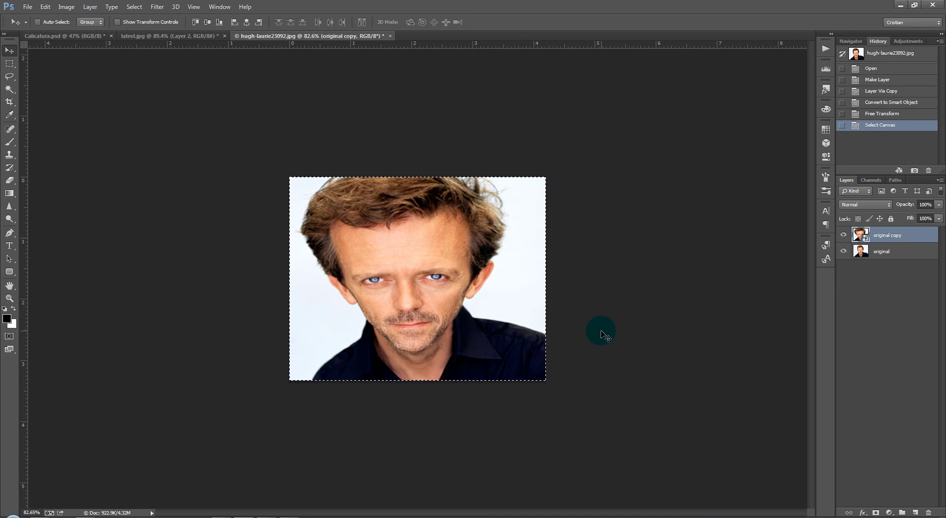
key(ctrl+j)
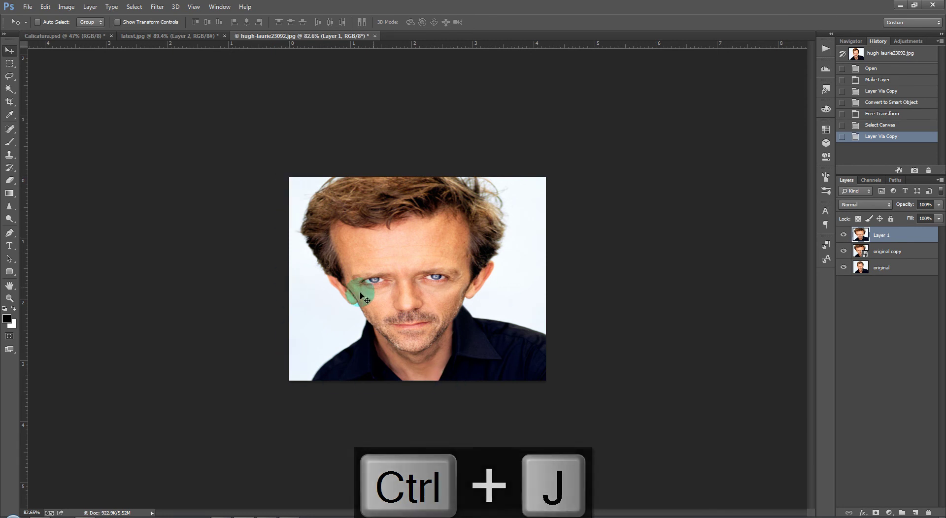
click(885, 249)
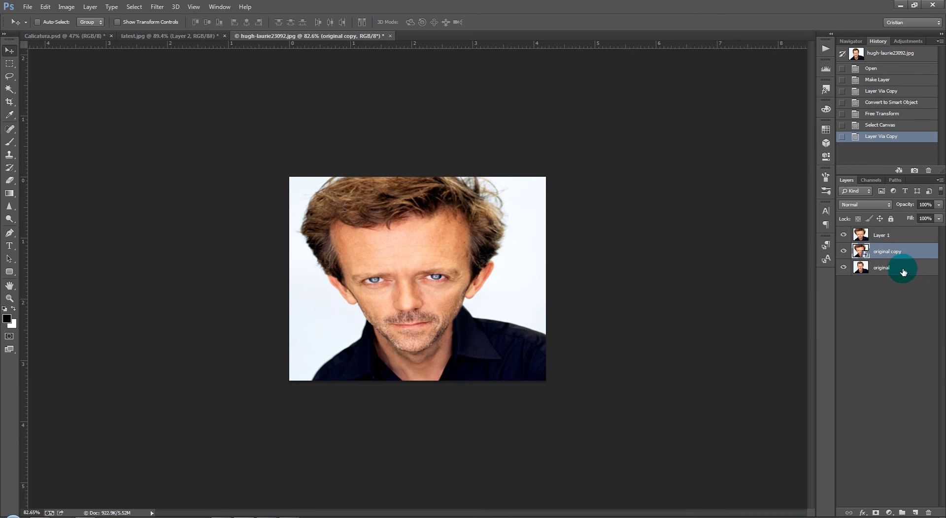
key(Delete)
Step: Convert Layer 1 to a Smart Object and open Liquify on it
click(880, 237)
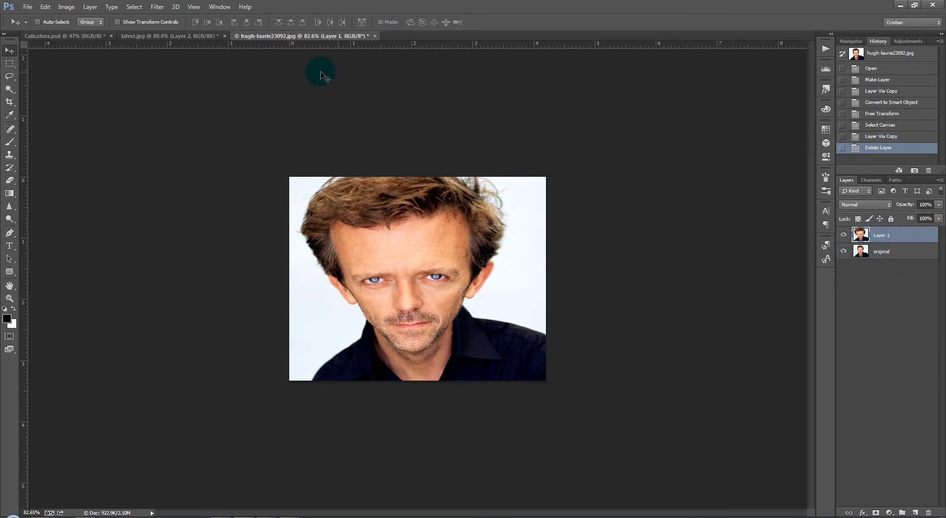
right_click(878, 235)
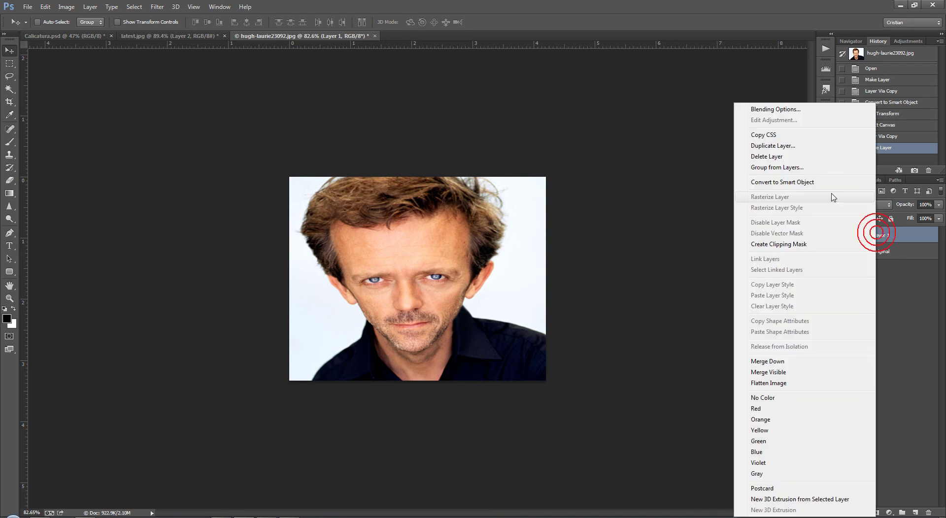
click(802, 182)
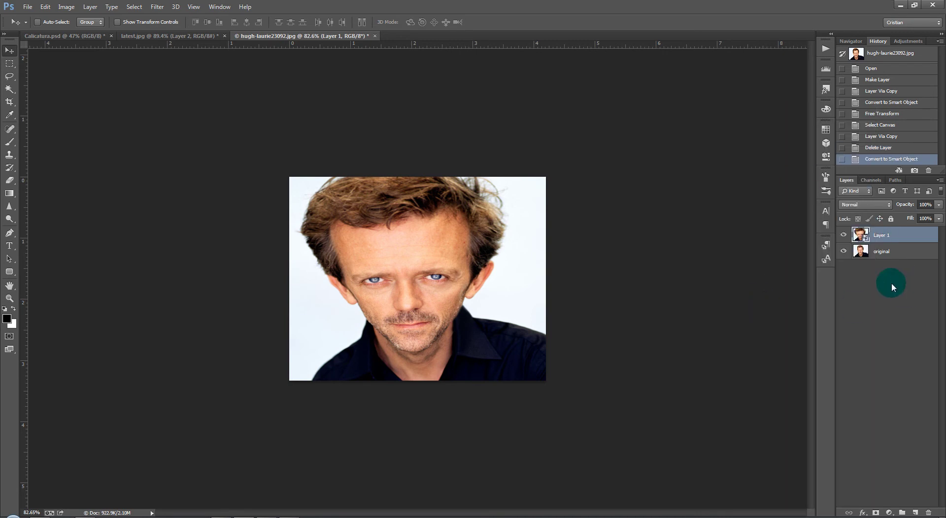
click(157, 7)
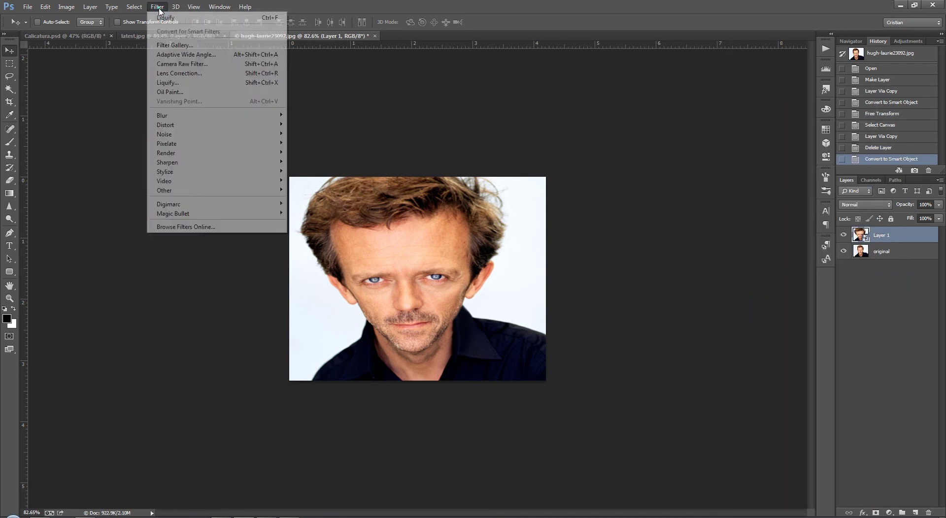
click(170, 82)
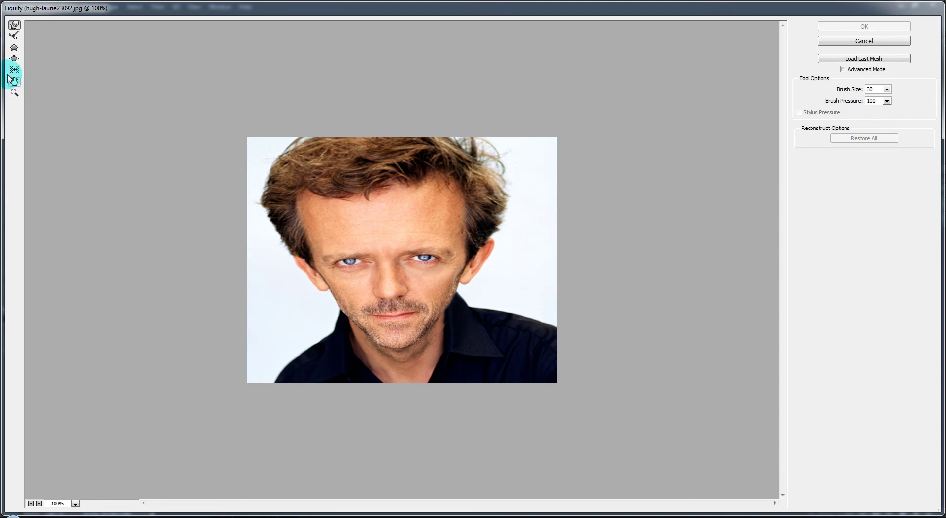
Step: Bloat the right eye with the Bloat Tool at brush size 125
click(13, 59)
click(14, 59)
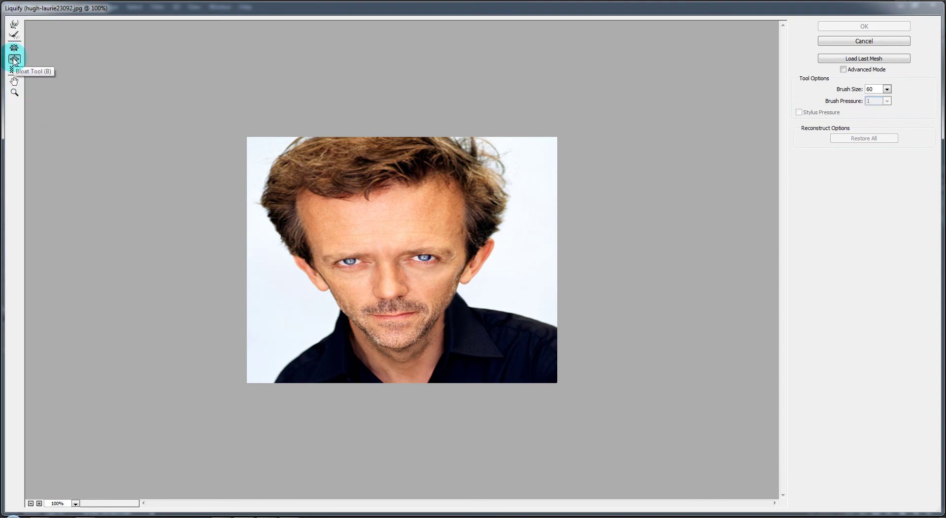
click(329, 221)
mouse_move(329, 222)
mouse_down()
mouse_move(440, 262)
mouse_move(444, 248)
mouse_up()
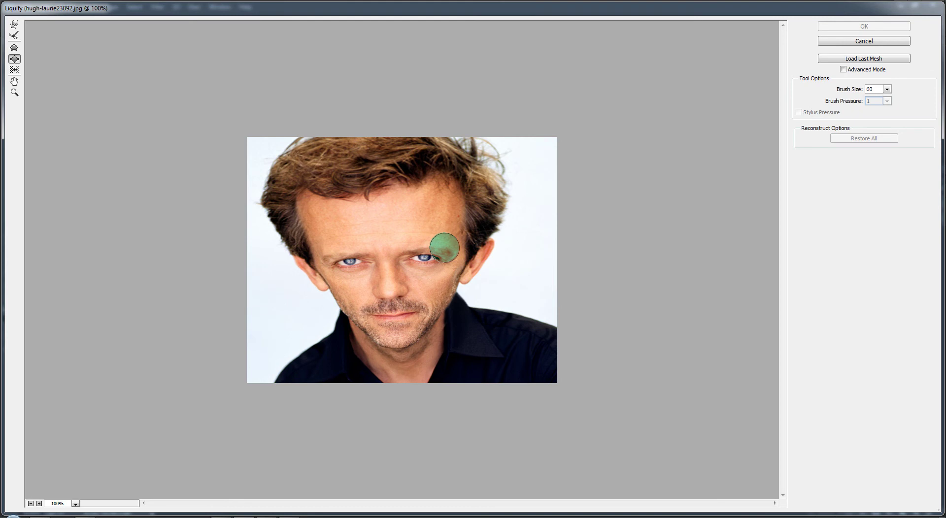
drag(445, 248, 434, 255)
key(bracketright)
key(bracketright)
key(bracketright)
key(bracketleft)
drag(434, 256, 426, 257)
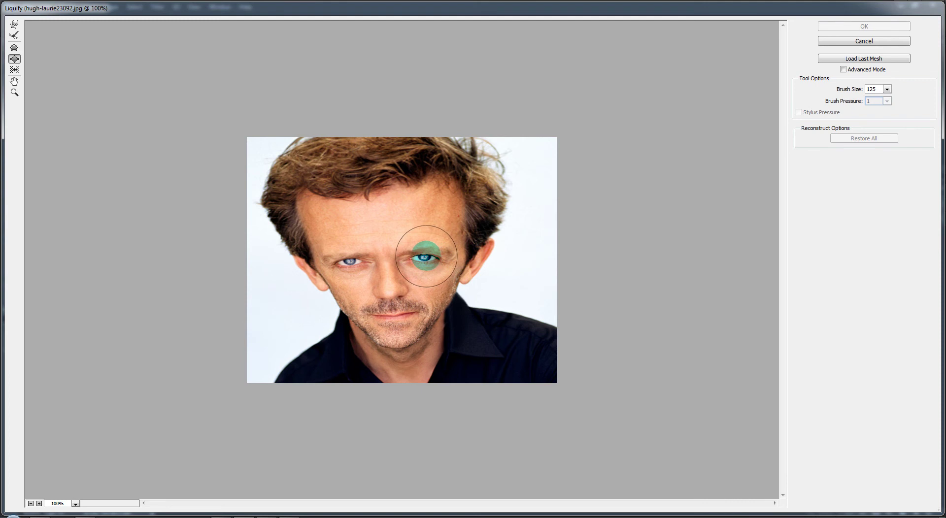
drag(427, 256, 423, 263)
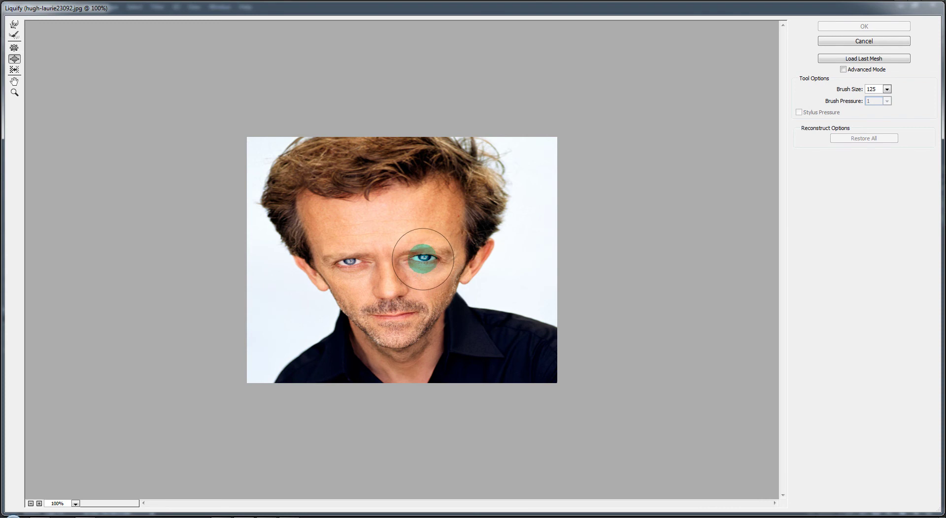
drag(425, 258, 423, 260)
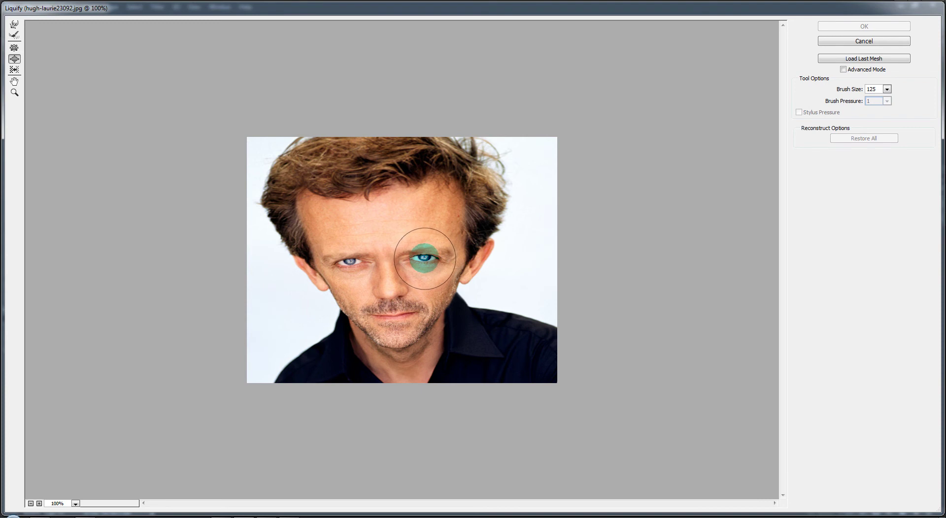
drag(424, 258, 424, 259)
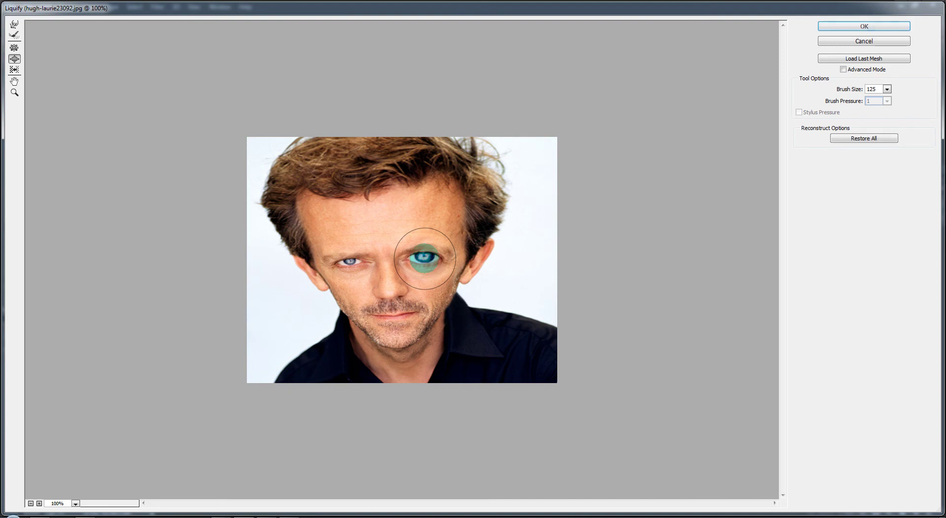
Step: Bloat the left eye, stepping back overdone strokes with Ctrl+Alt+Z
drag(338, 258, 348, 262)
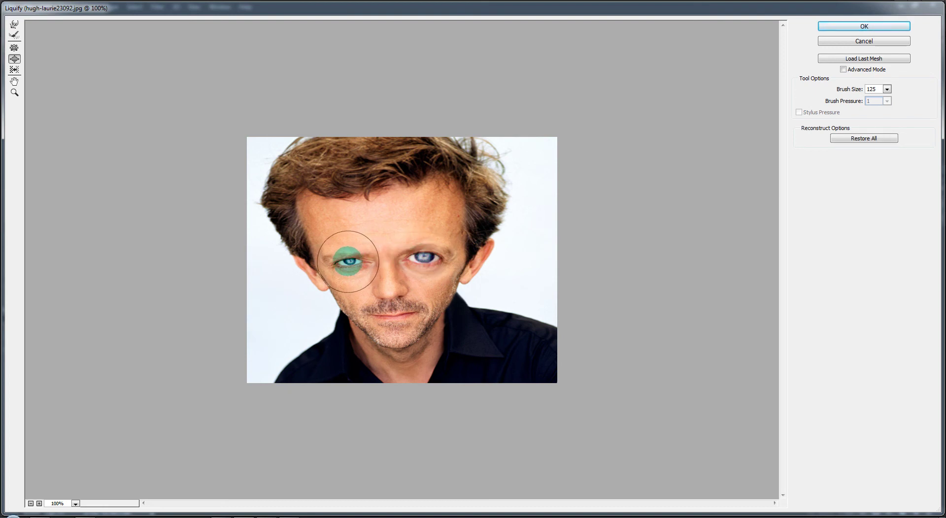
drag(349, 263, 344, 269)
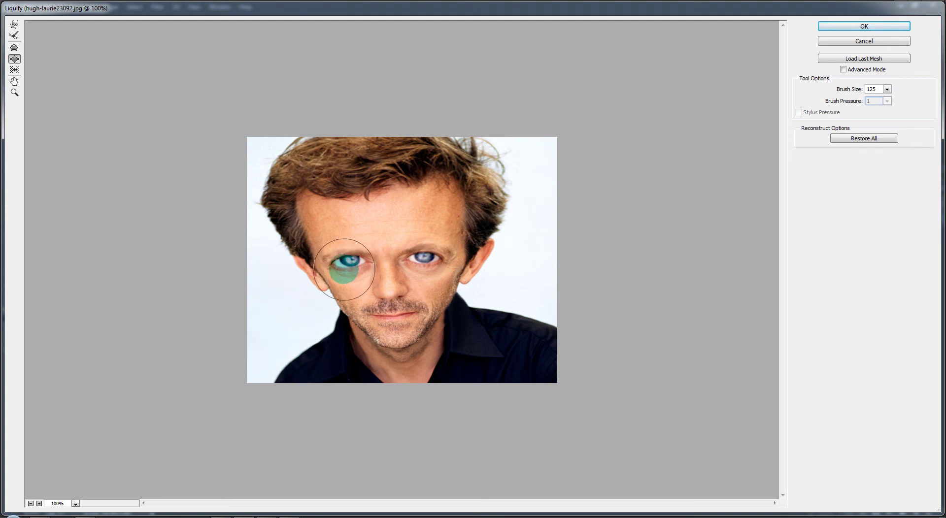
key(ctrl+z)
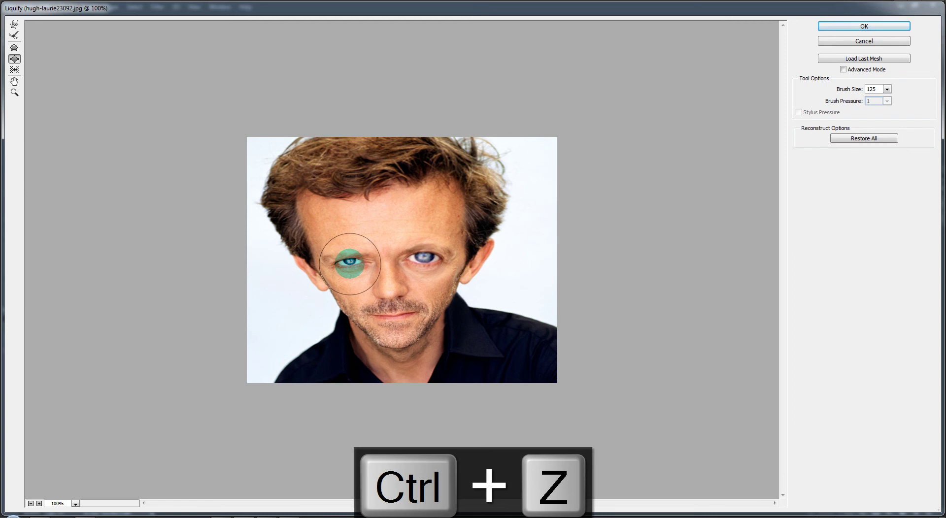
drag(350, 264, 350, 264)
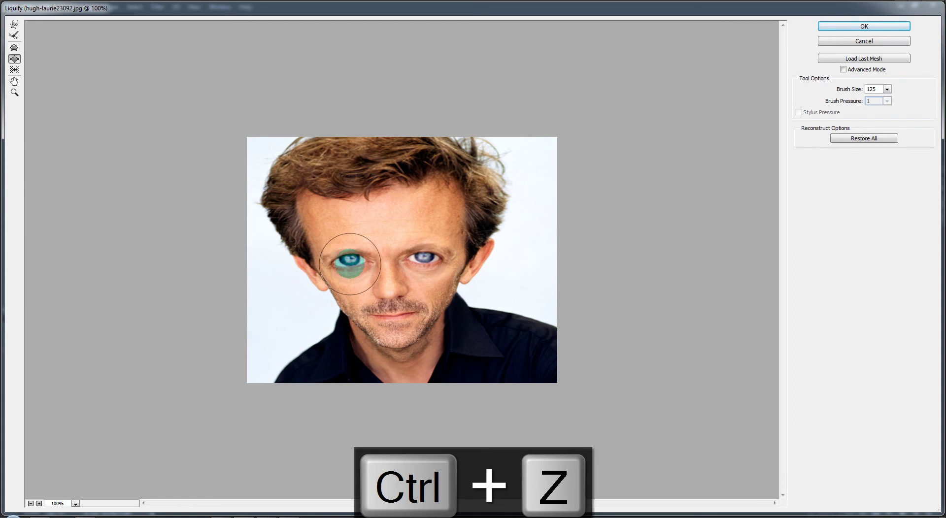
key(ctrl+alt+z)
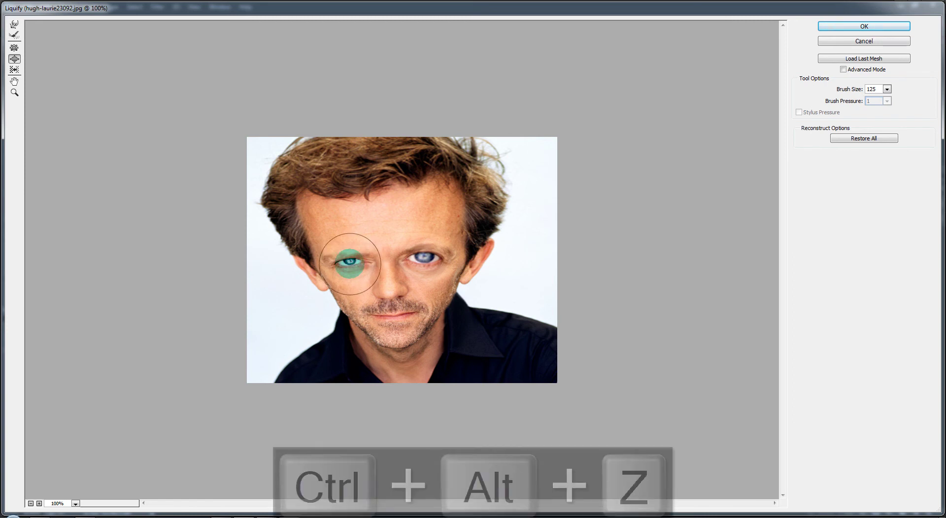
drag(350, 261, 350, 261)
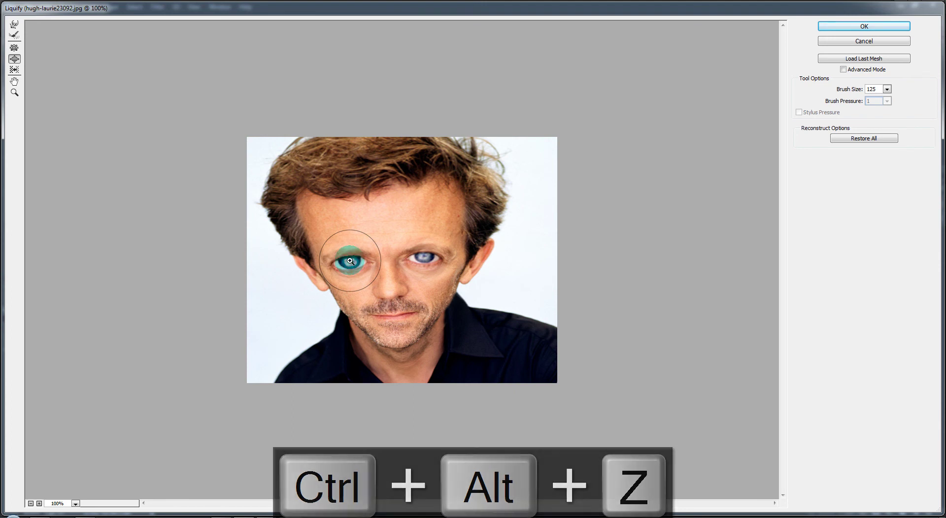
key(ctrl+alt+z)
drag(350, 264, 350, 264)
key(ctrl+alt+z)
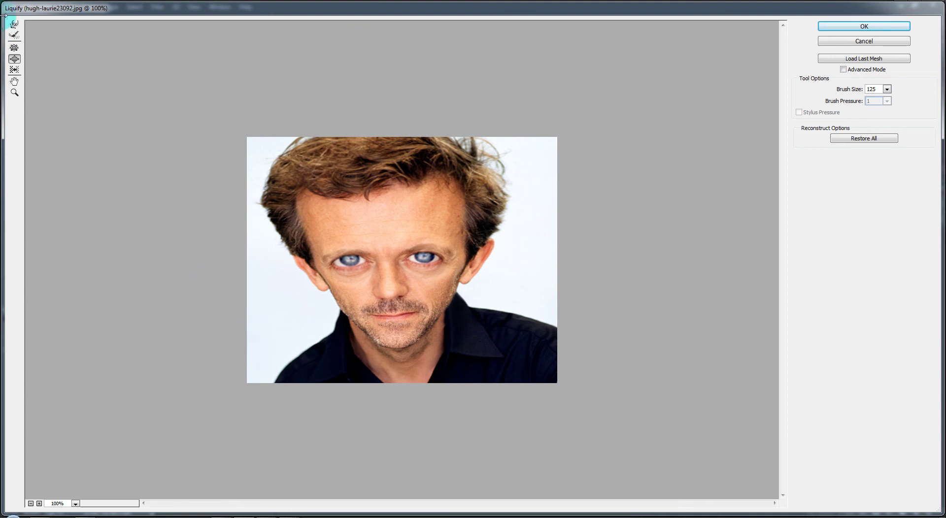
Step: Reshape both eyes slightly with the Forward Warp tool
click(13, 26)
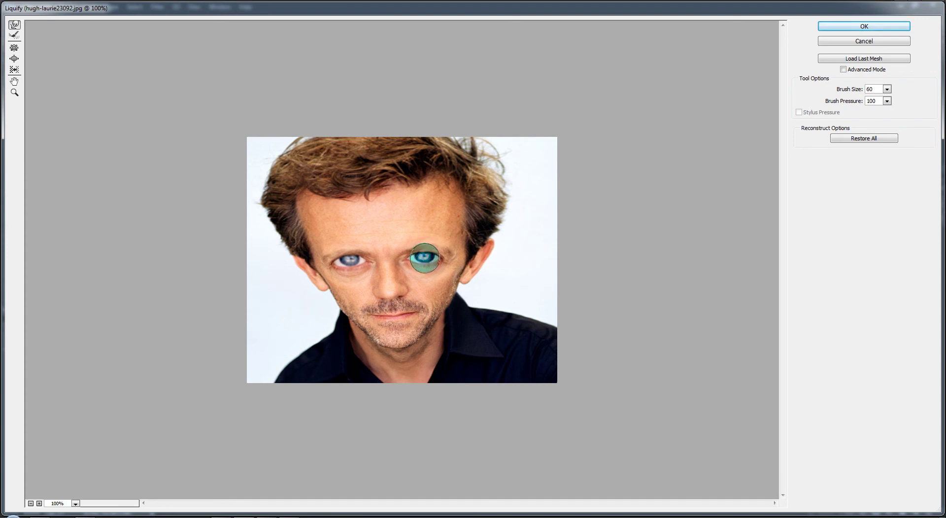
drag(424, 259, 420, 259)
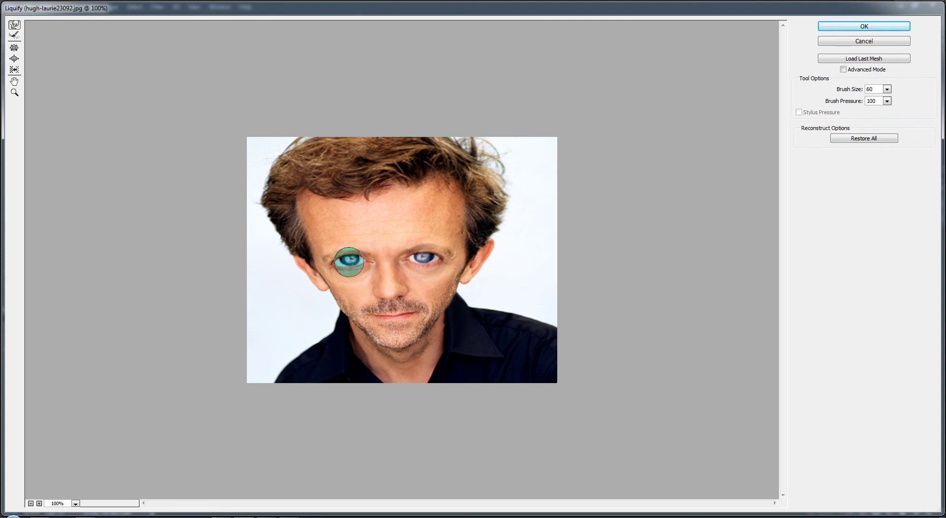
click(349, 262)
drag(349, 262, 353, 262)
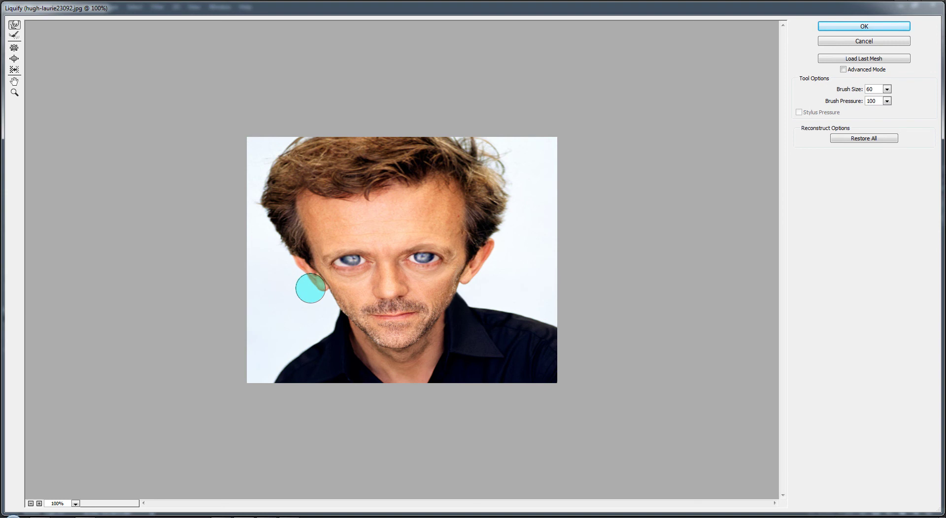
key(ctrl+alt+z)
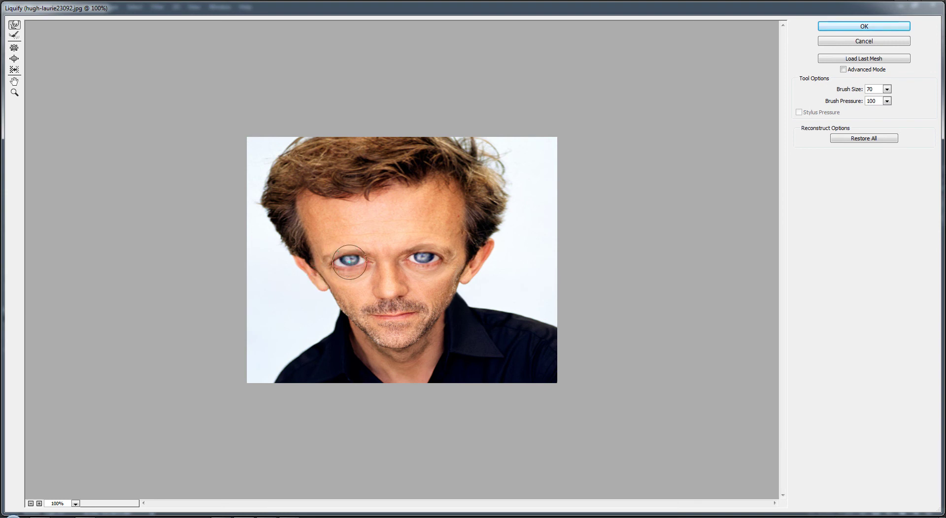
click(353, 262)
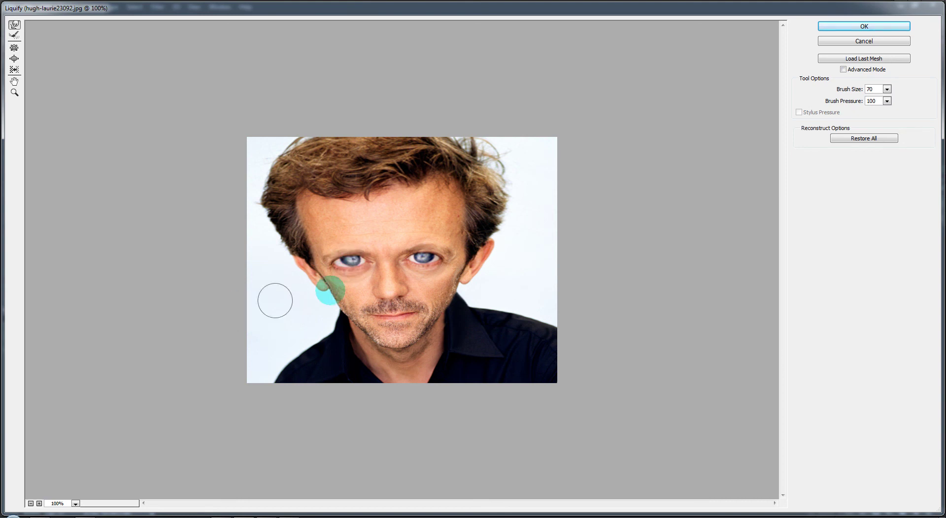
click(420, 265)
drag(423, 262, 425, 261)
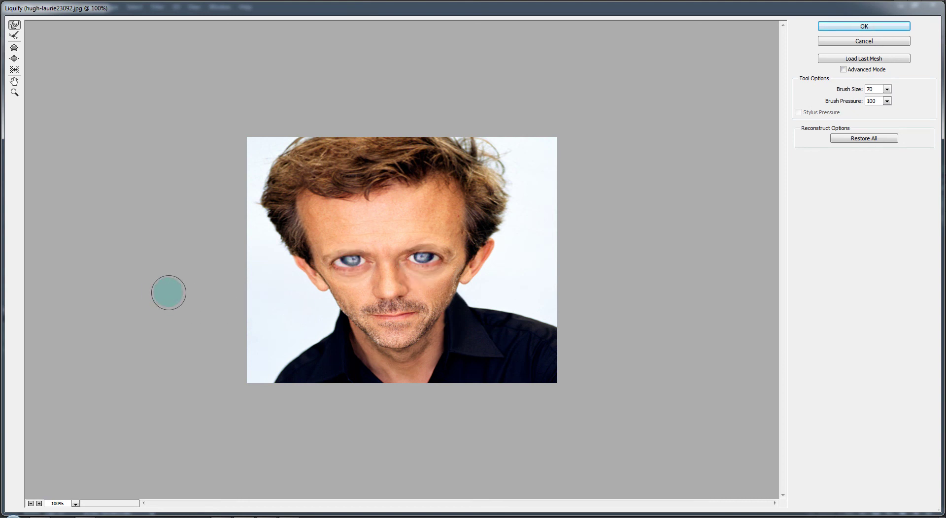
Step: Forward-warp the cheeks and jaw inward around the ears toward the chin
click(14, 24)
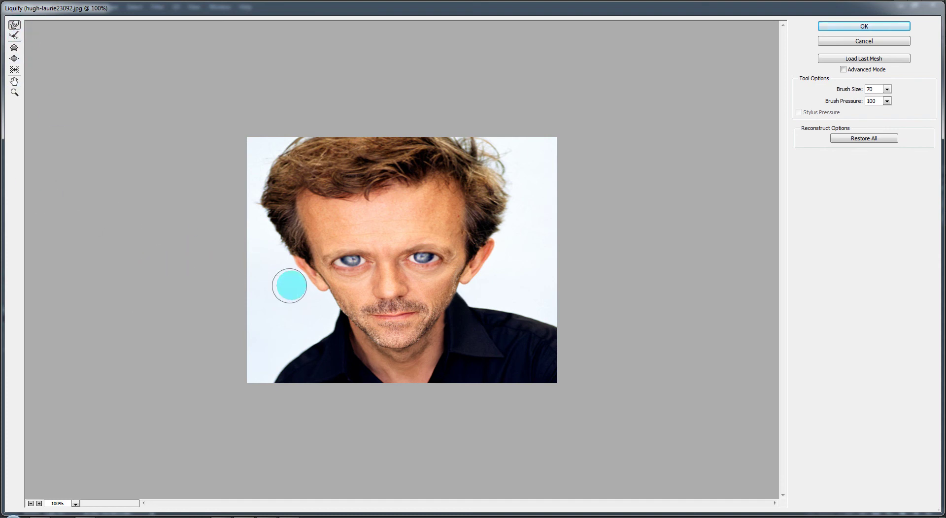
mouse_move(347, 306)
mouse_down()
mouse_move(393, 353)
mouse_move(502, 249)
mouse_up()
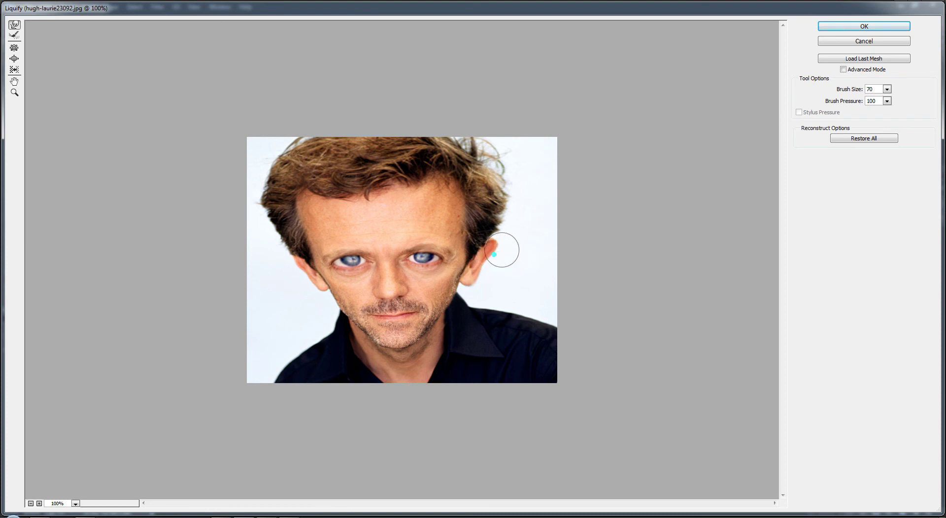
mouse_move(323, 292)
mouse_down()
mouse_move(314, 298)
mouse_move(317, 289)
mouse_move(291, 271)
mouse_move(274, 329)
mouse_move(295, 281)
mouse_move(290, 270)
mouse_up()
mouse_move(260, 317)
mouse_down()
mouse_move(251, 333)
mouse_move(379, 339)
mouse_up()
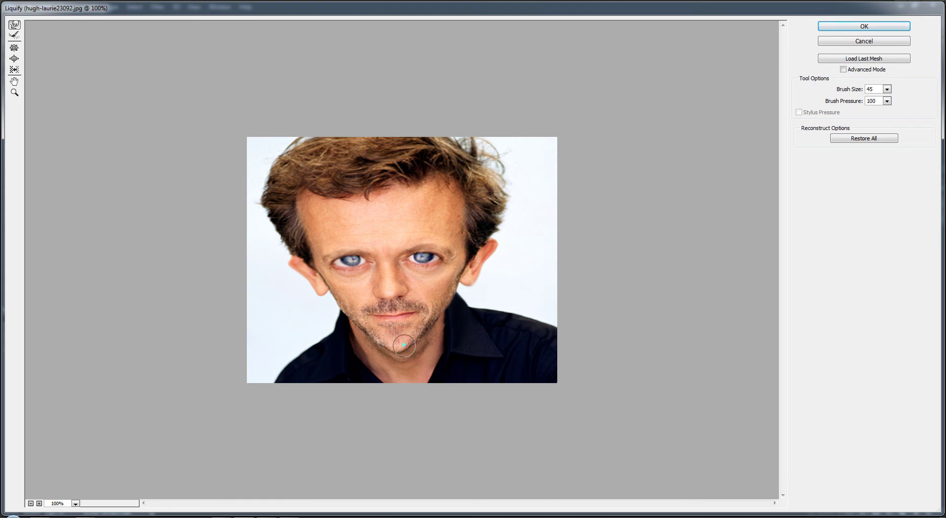
Step: Try and undo a mouth warp, then zoom to 200% and push the lips right at brush 35
click(404, 345)
click(395, 327)
mouse_move(418, 314)
mouse_down()
mouse_move(362, 318)
mouse_move(401, 322)
mouse_move(390, 324)
mouse_move(413, 355)
mouse_up()
key(bracketright)
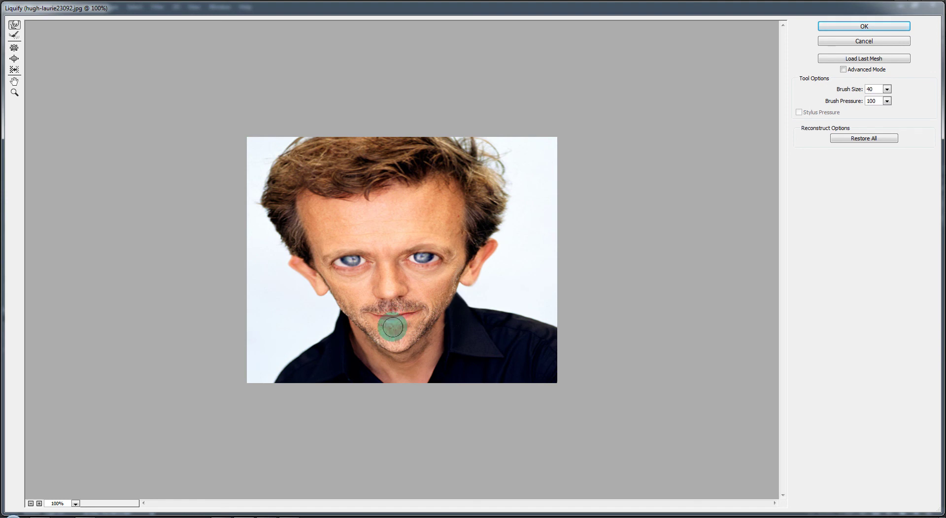
key(ctrl+z)
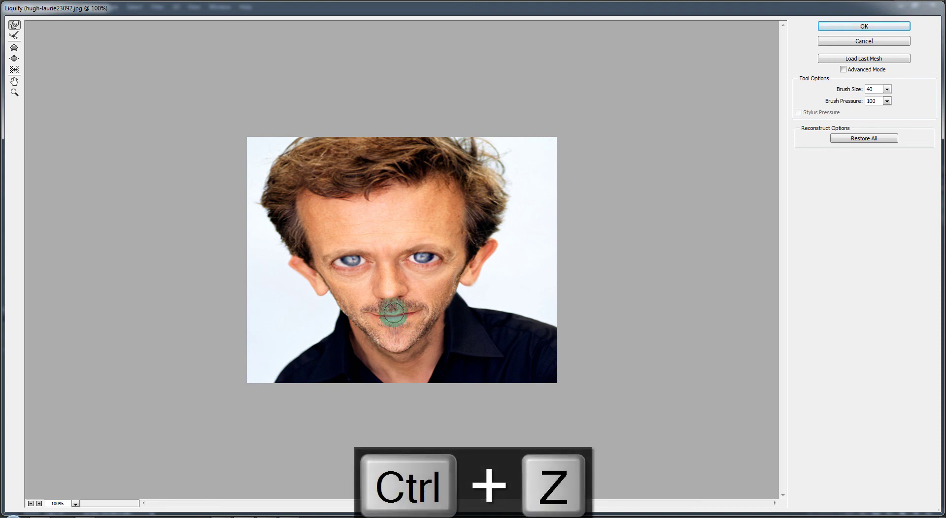
key(bracketleft)
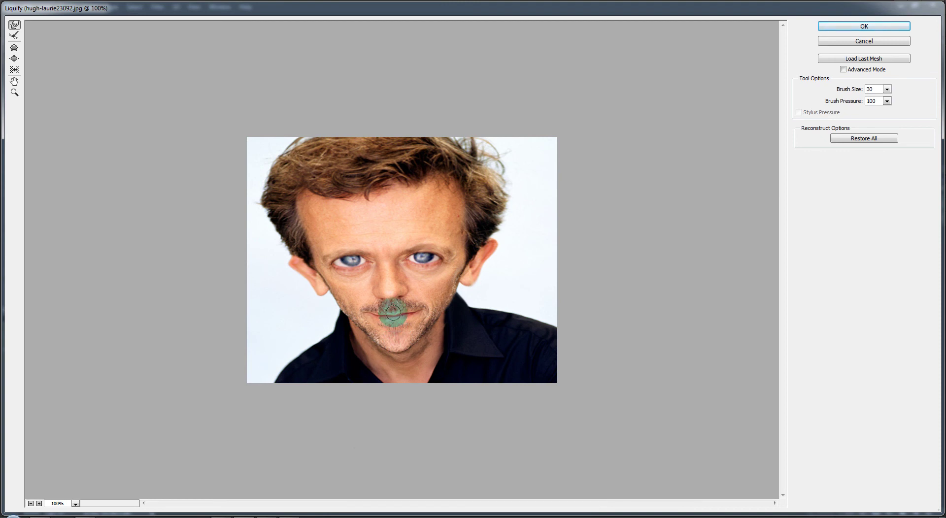
click(39, 503)
mouse_move(318, 363)
mouse_down()
mouse_move(386, 360)
mouse_move(386, 372)
mouse_up()
Step: Warp the lips and chin into a crooked smirk using brush sizes 40 and 25
click(386, 361)
key(ctrl+z)
key(bracketright)
mouse_move(387, 383)
mouse_down()
mouse_move(387, 393)
mouse_move(386, 379)
mouse_up()
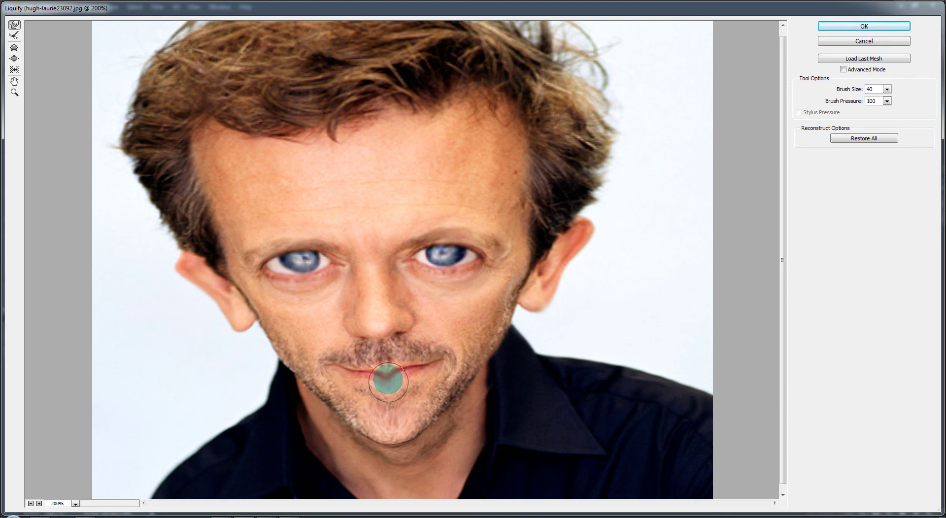
click(388, 375)
mouse_move(370, 421)
mouse_down()
mouse_move(383, 384)
mouse_move(350, 378)
mouse_up()
click(383, 398)
key(bracketleft)
key(bracketleft)
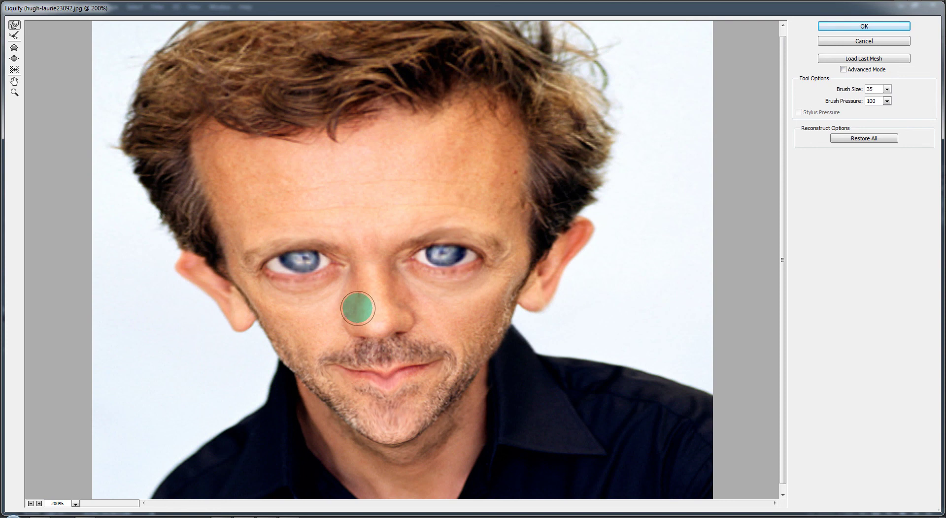
drag(361, 306, 347, 290)
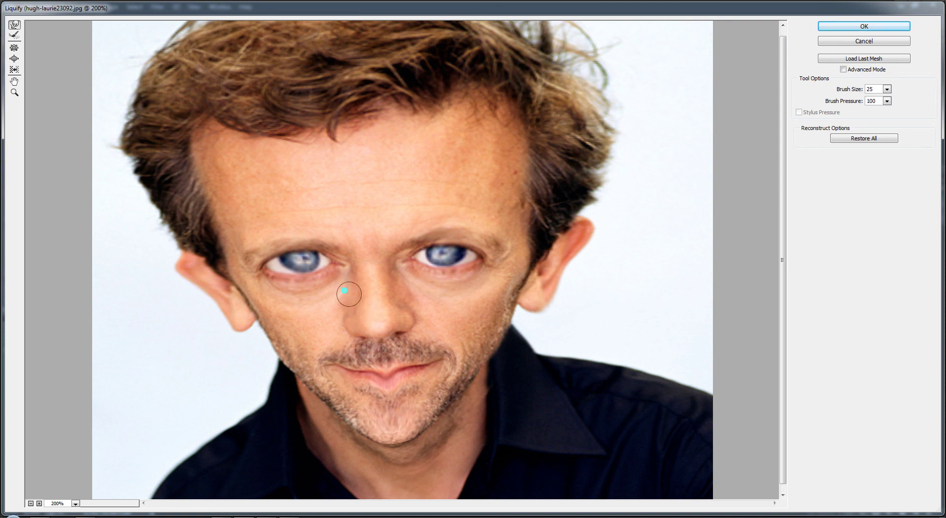
Step: Try warping the nose, undo it, then bloat the nose with an 80 brush
click(337, 327)
mouse_move(337, 326)
mouse_down()
mouse_move(409, 326)
mouse_move(347, 296)
mouse_move(408, 294)
mouse_move(401, 280)
mouse_move(357, 291)
mouse_move(344, 285)
mouse_up()
drag(402, 277, 405, 293)
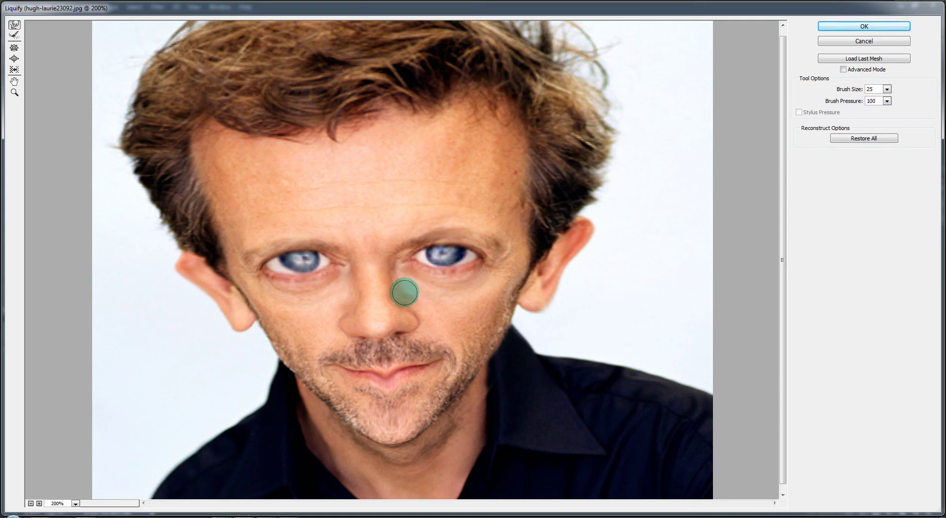
key(ctrl+z)
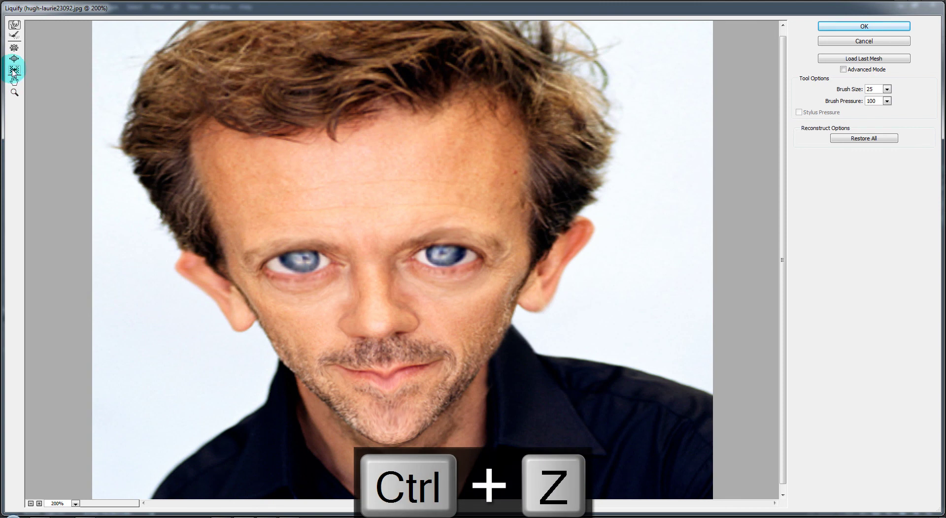
click(14, 59)
drag(371, 316, 376, 313)
key(bracketleft)
click(14, 70)
Step: Rework the area around the left eye and return the preview to 100%
click(13, 36)
drag(317, 262, 412, 218)
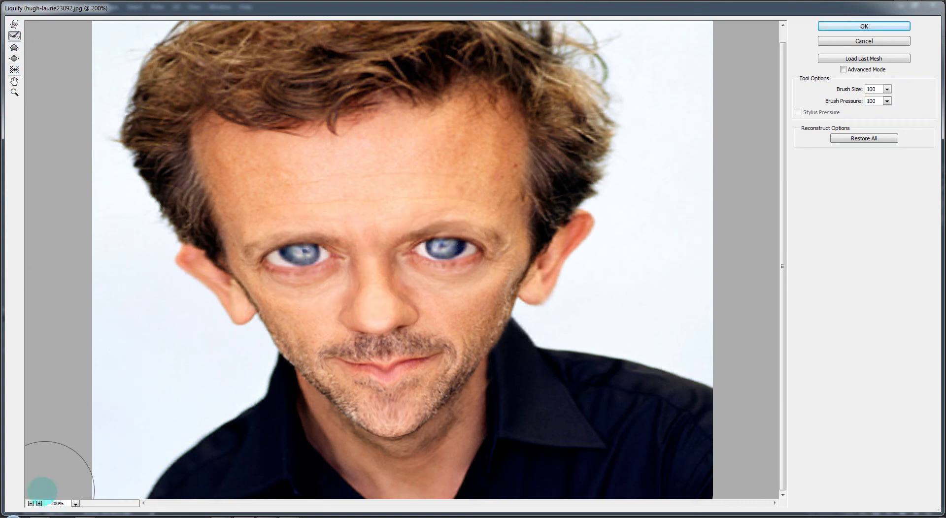
click(30, 504)
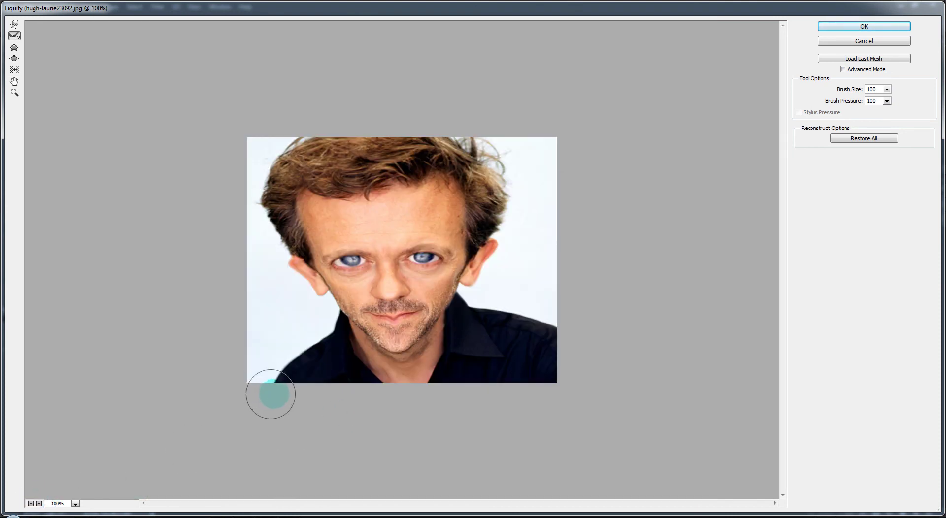
Step: Commit the Liquify edits to Layer 1 as a smart filter, reopening it once to re-confirm
click(852, 30)
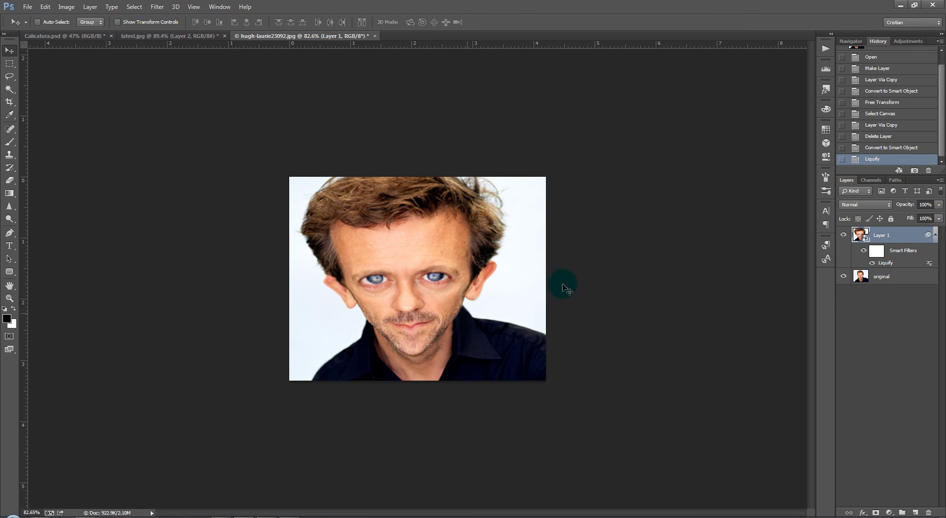
double_click(882, 267)
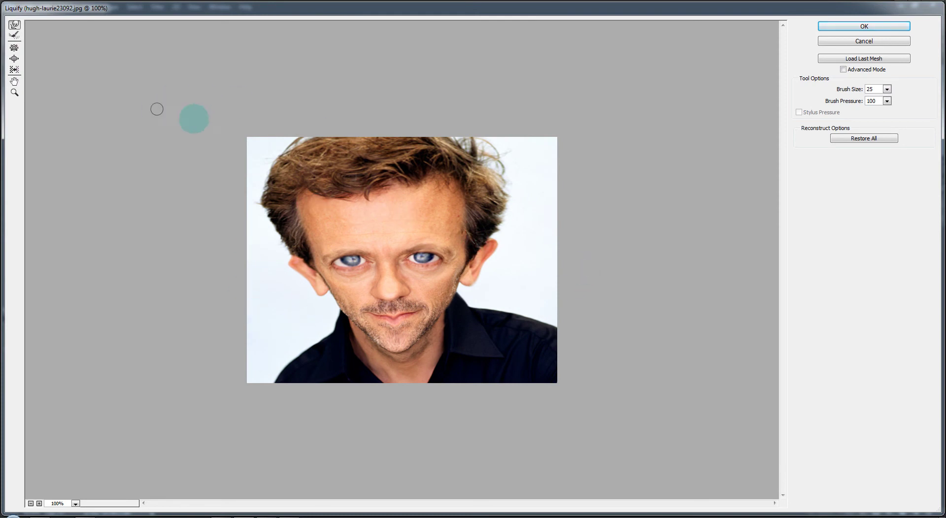
click(879, 29)
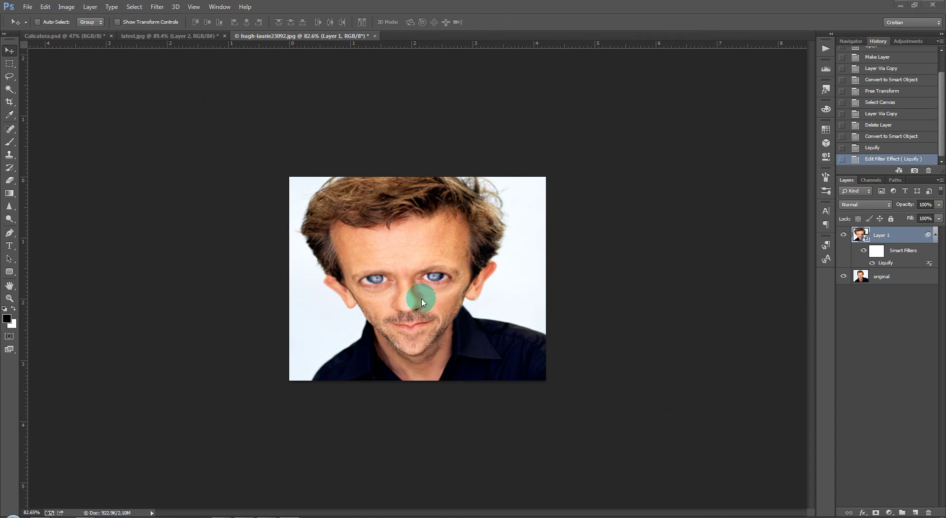
click(182, 35)
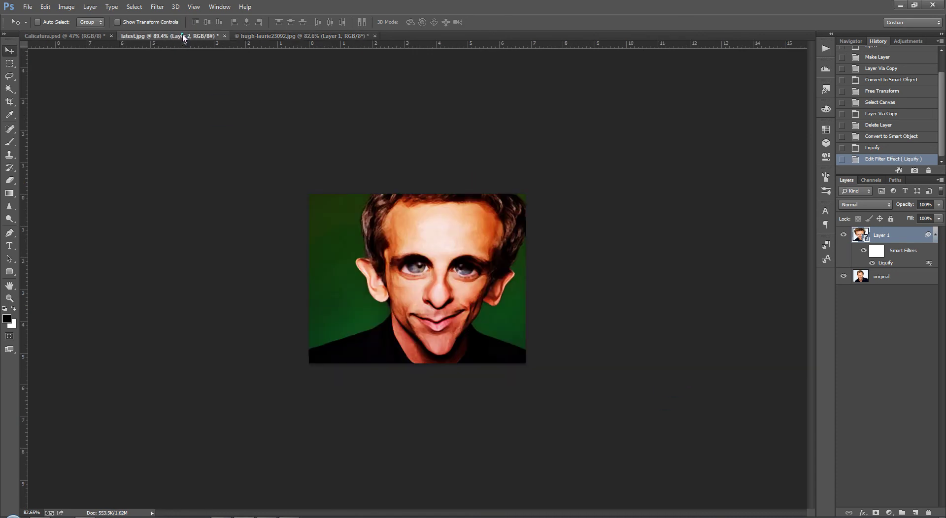
click(82, 37)
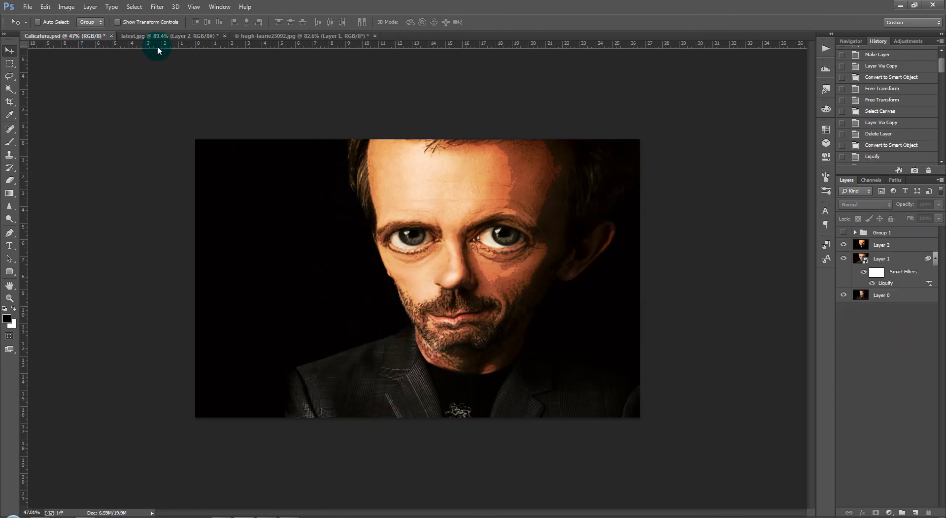
click(297, 38)
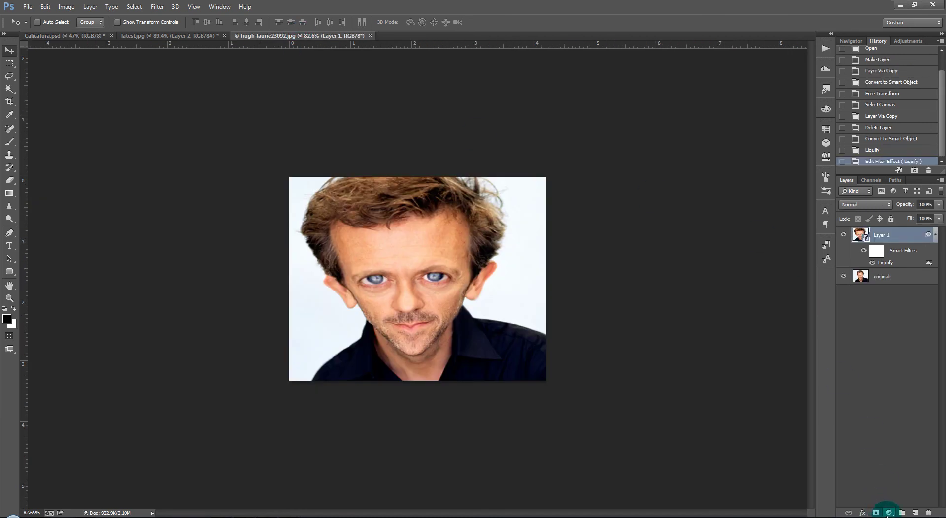
Step: Add a Curves layer with shadows pulled down and highlights lifted into an S-curve
click(889, 513)
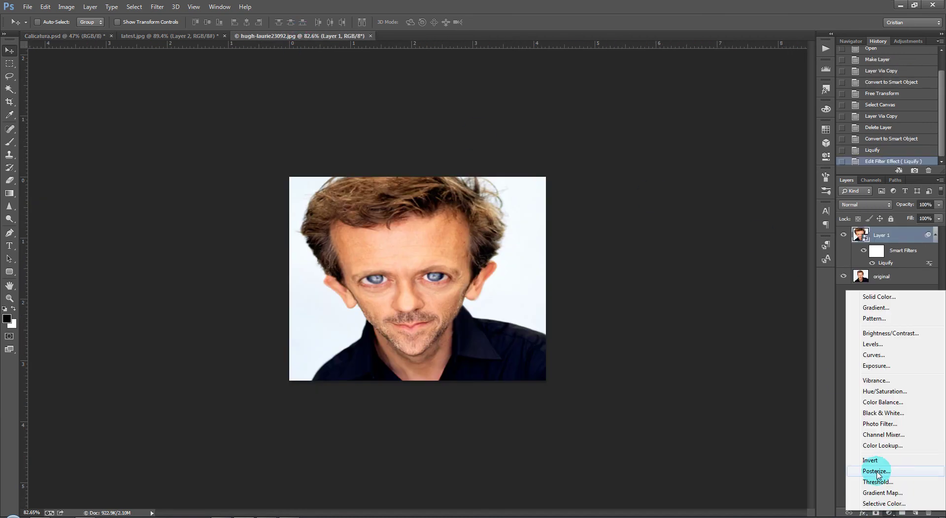
click(874, 356)
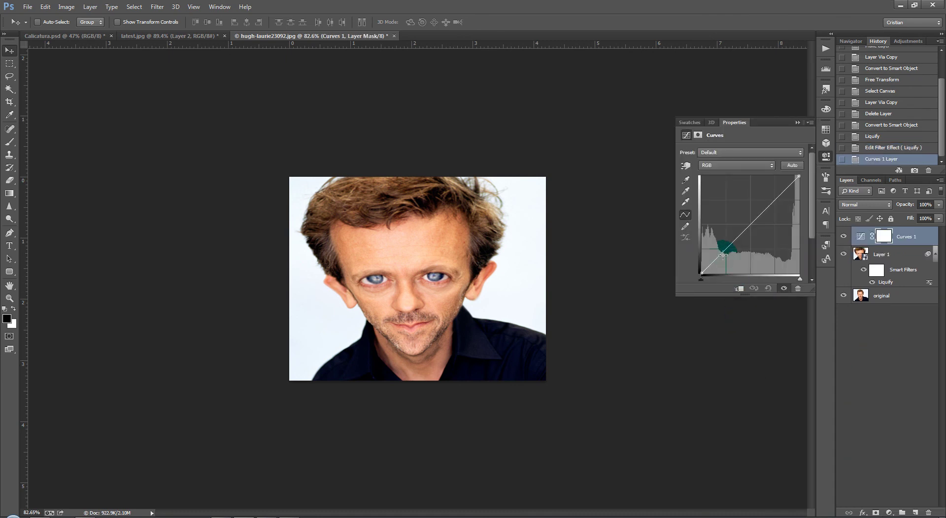
drag(722, 255, 725, 258)
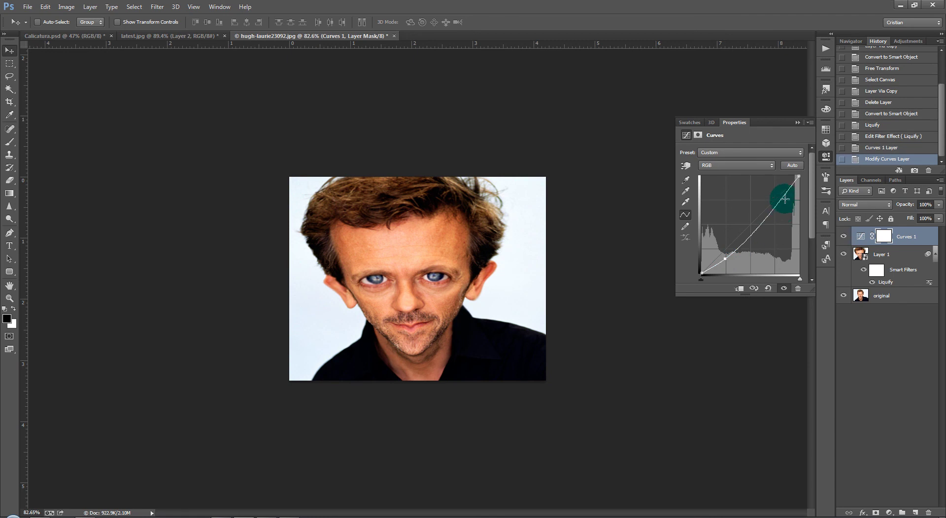
drag(783, 191, 783, 188)
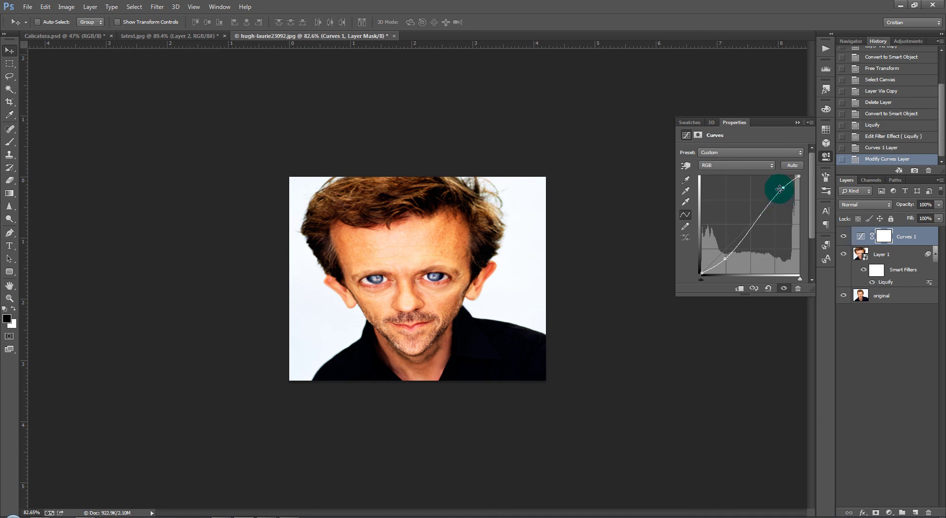
click(764, 215)
click(725, 258)
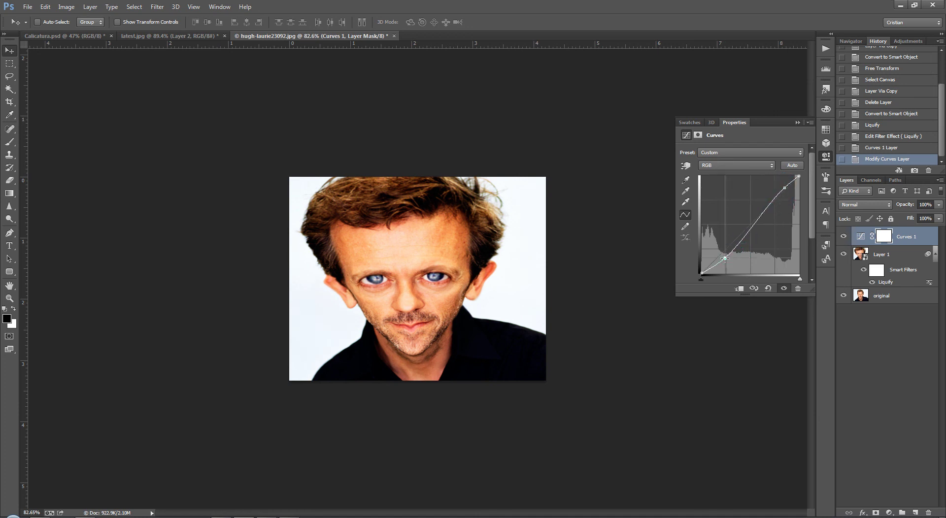
drag(725, 257, 724, 256)
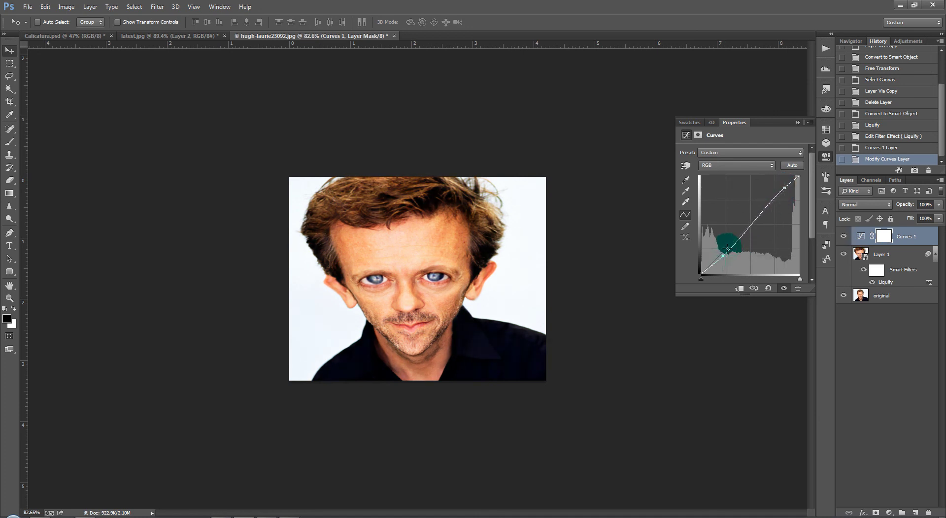
click(797, 122)
click(865, 244)
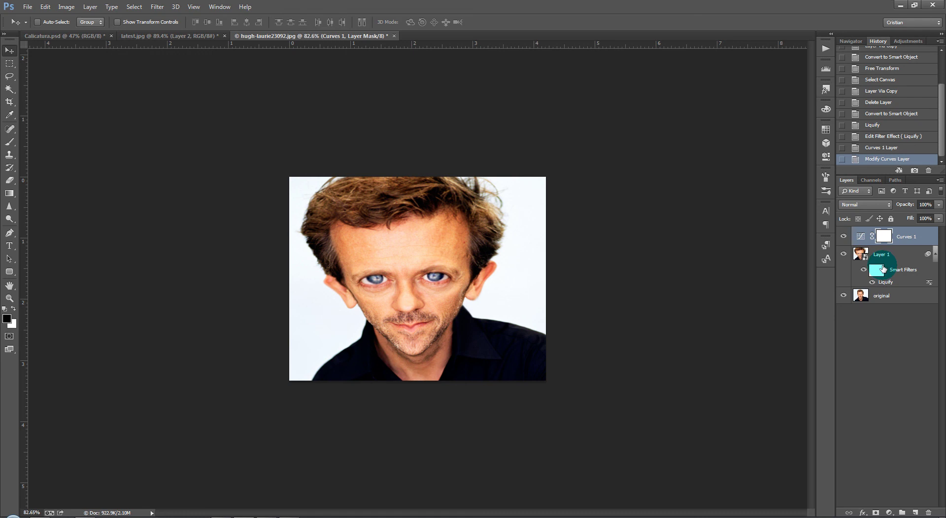
click(890, 256)
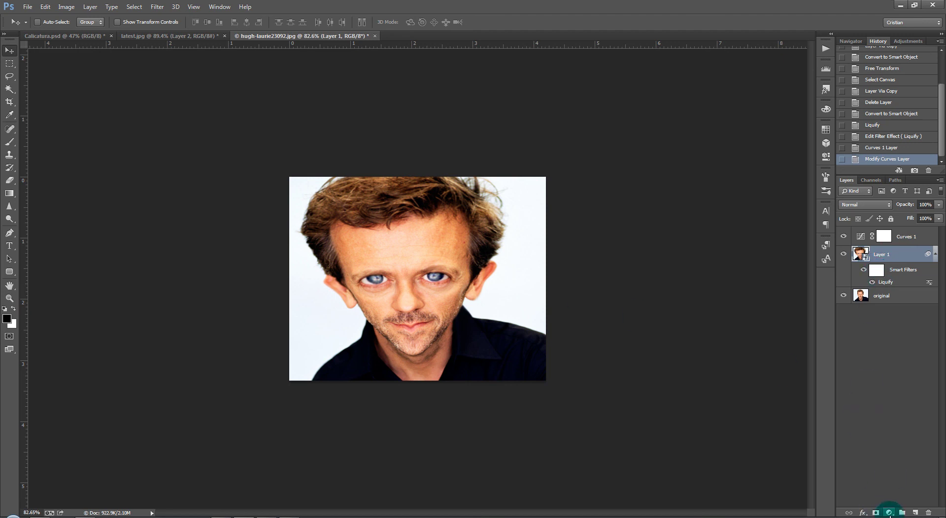
Step: Add a Color Balance layer with midtones set to about +5, -14 and -1
click(889, 513)
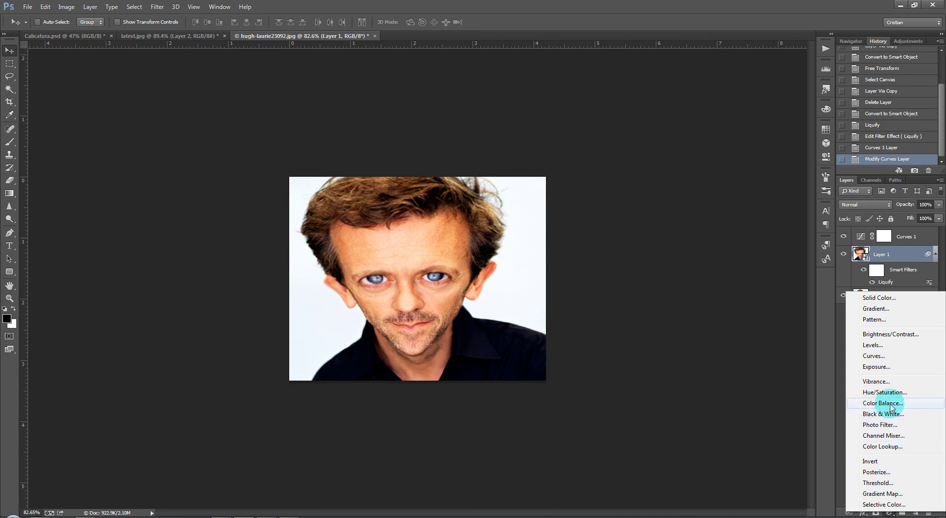
click(882, 403)
drag(723, 217, 726, 202)
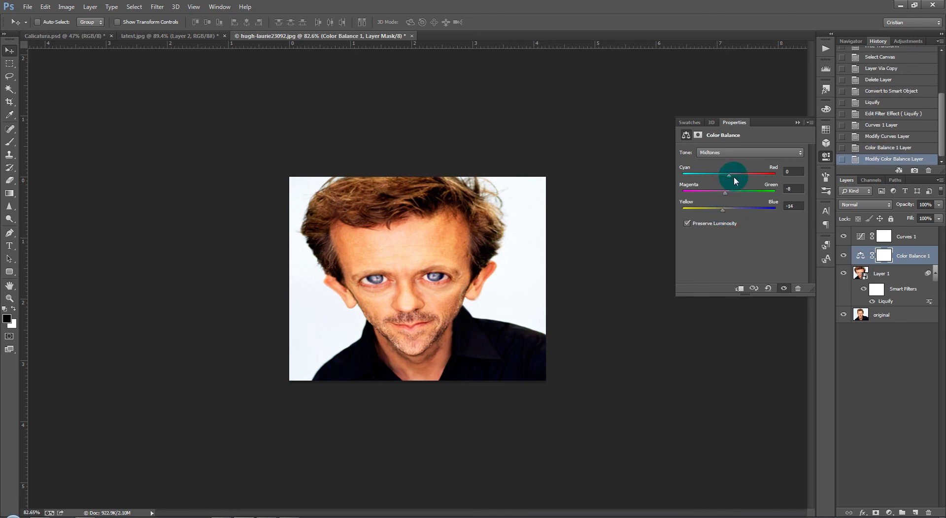
click(732, 175)
mouse_move(725, 198)
mouse_down()
mouse_move(729, 213)
mouse_move(721, 192)
mouse_up()
drag(734, 175, 731, 175)
click(722, 192)
drag(729, 211, 729, 212)
click(797, 124)
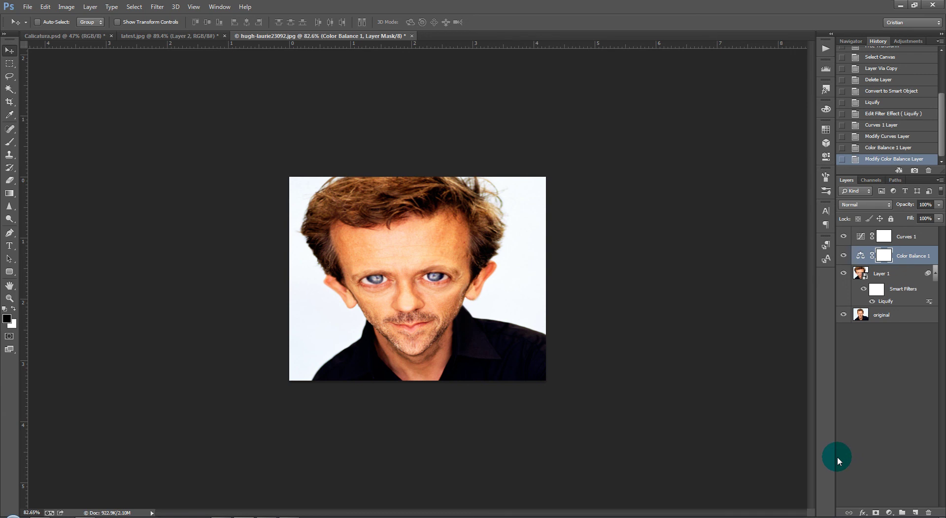
Step: Add a Brightness/Contrast layer above Layer 1 with brightness 12 and contrast -9
click(890, 512)
click(827, 427)
click(875, 274)
click(890, 512)
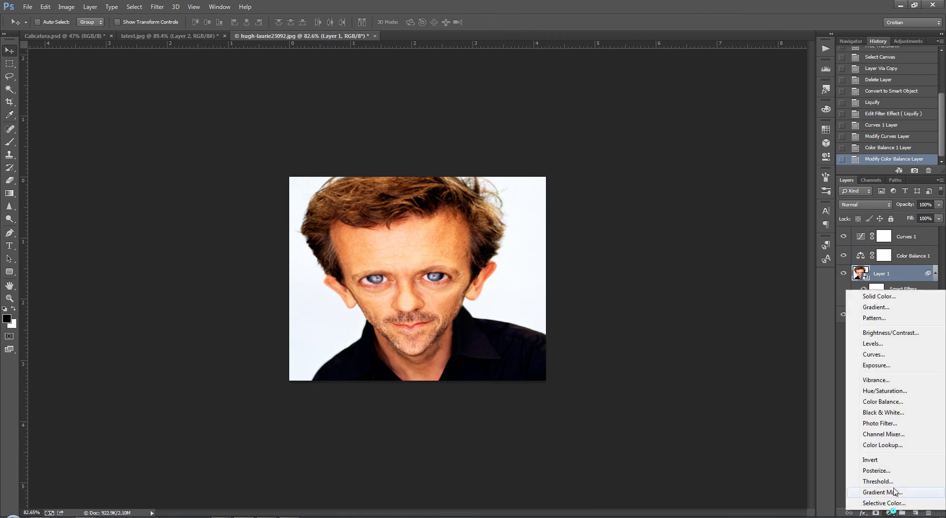
click(895, 333)
drag(744, 176, 735, 200)
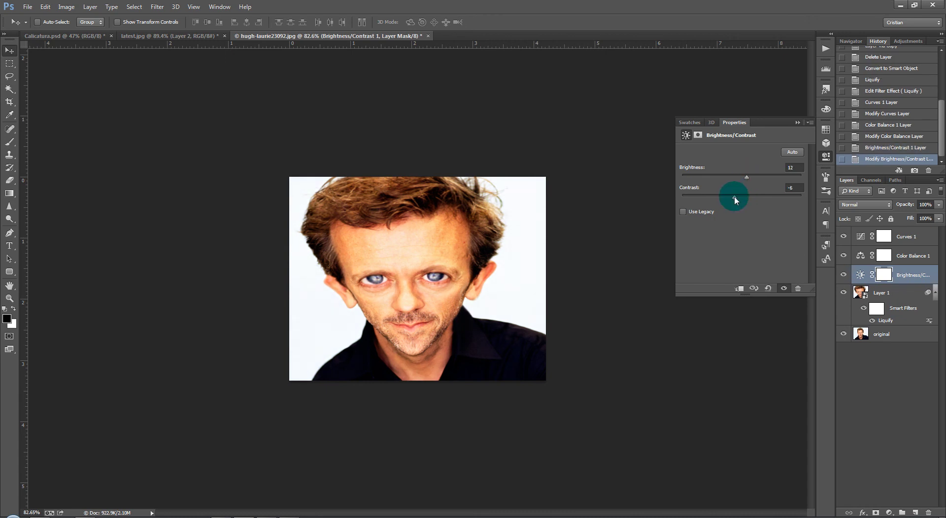
click(797, 122)
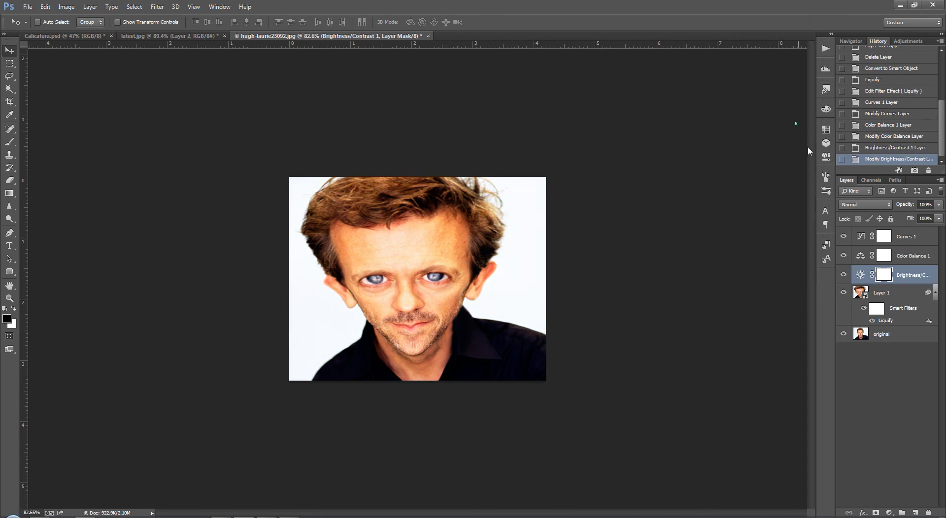
click(891, 293)
click(892, 512)
Step: Create a gradient fill layer above Layer 1 using the Violet, Orange preset
click(875, 305)
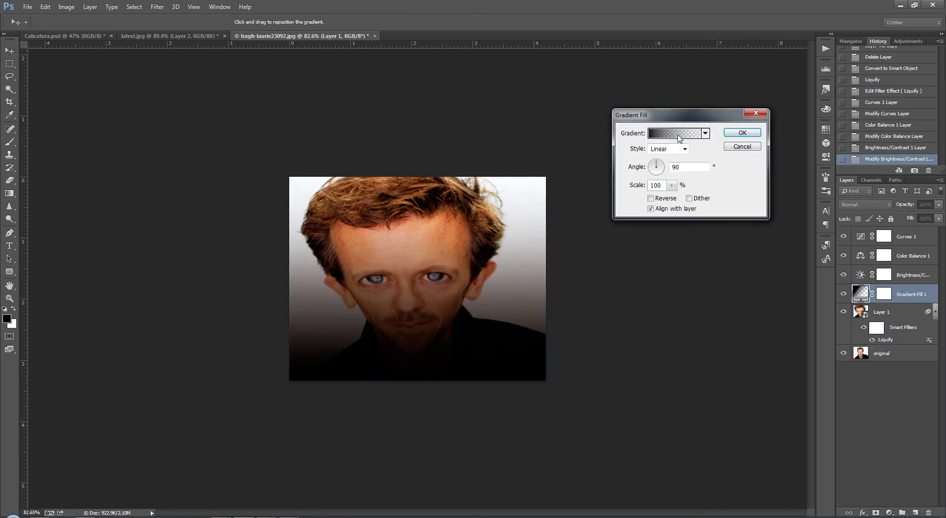
click(677, 134)
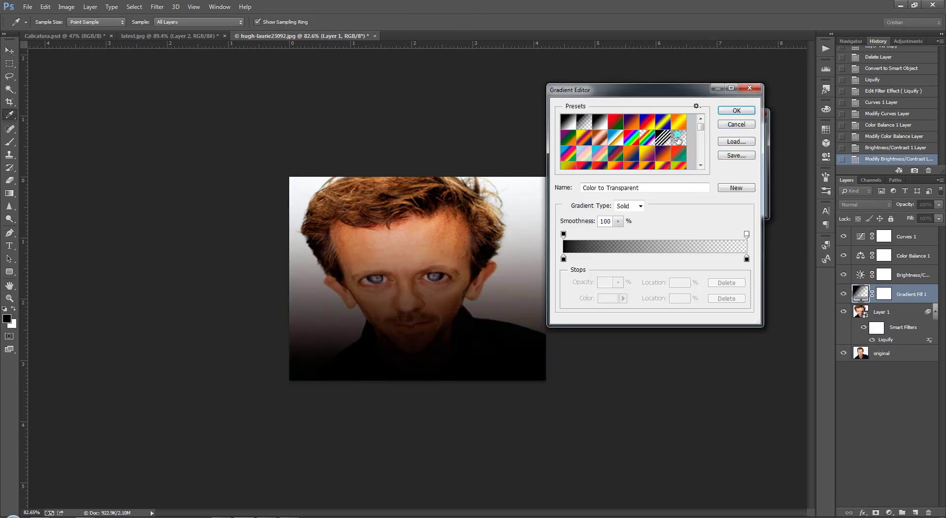
click(635, 123)
click(736, 110)
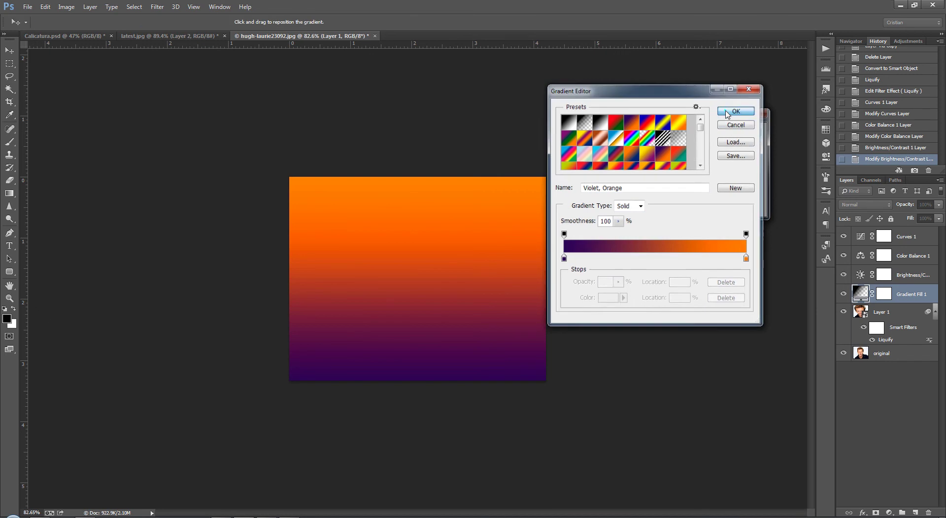
click(732, 133)
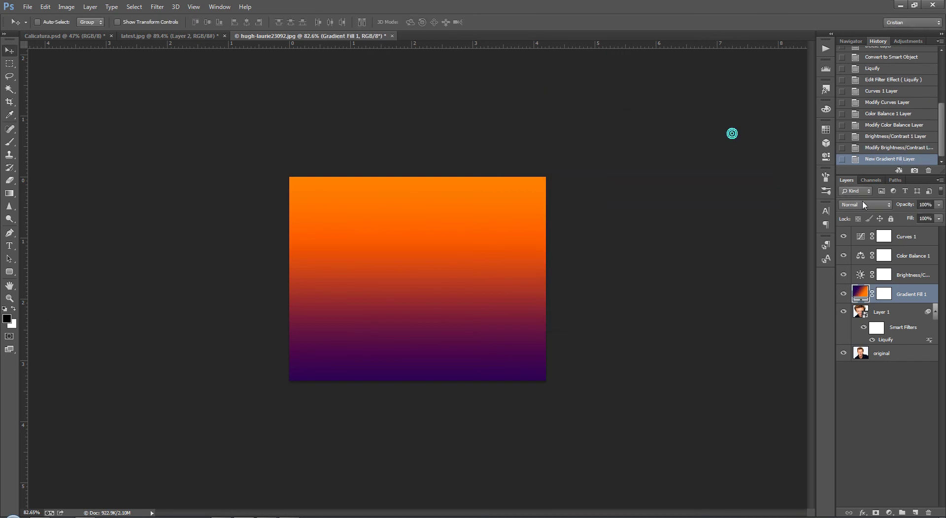
click(889, 209)
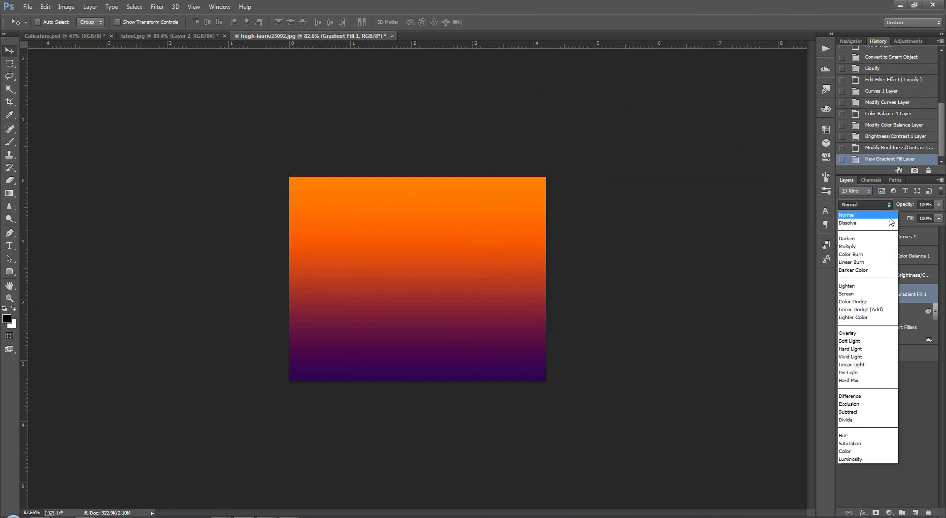
Step: Set Gradient Fill 1 to Overlay at 16% opacity, toggling its visibility to compare
click(848, 333)
click(938, 205)
drag(909, 220, 901, 222)
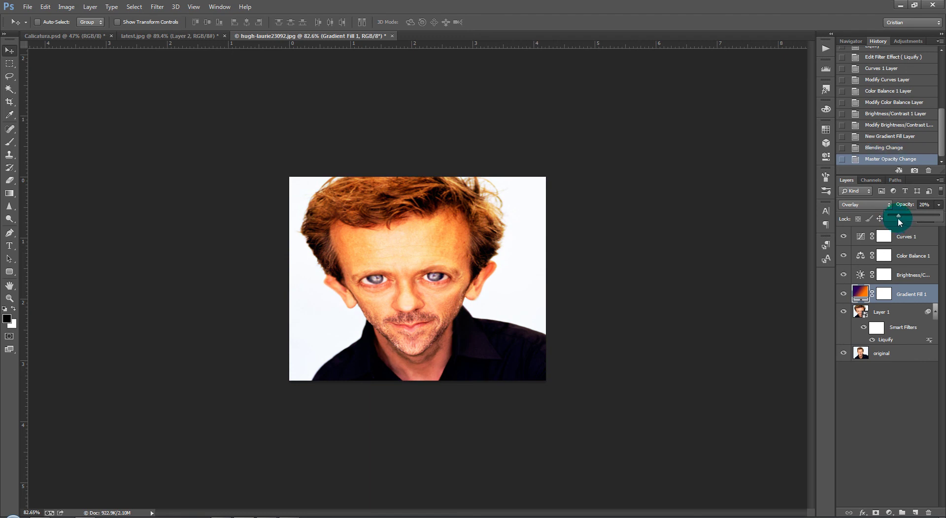
drag(899, 223, 896, 220)
click(844, 294)
click(843, 295)
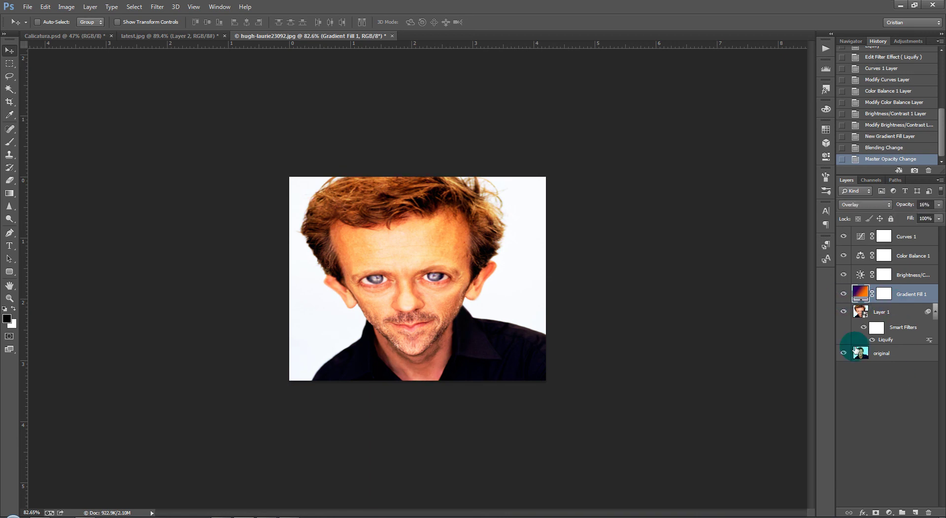
click(895, 412)
click(904, 237)
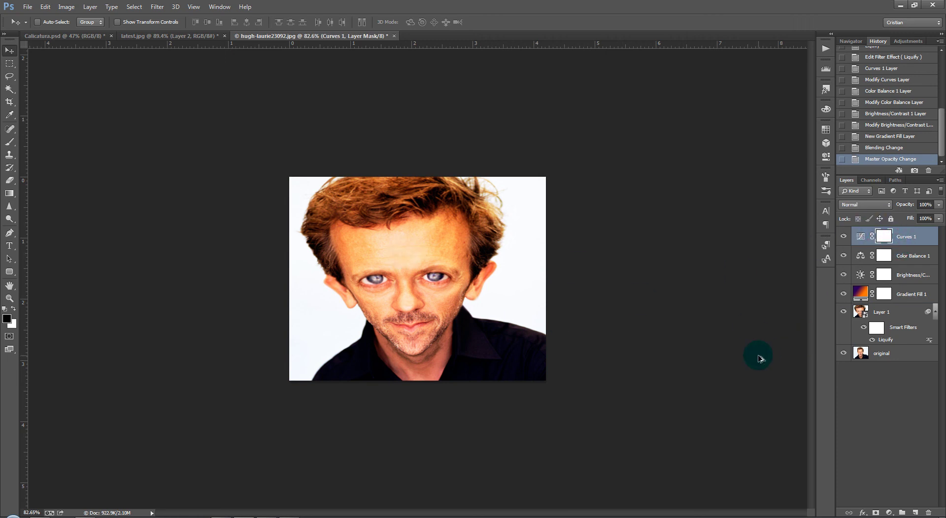
Step: Stamp visible layers into Layer 2 and apply Dry Brush (size 2, detail 7, texture 1)
key(ctrl+shift+alt+e)
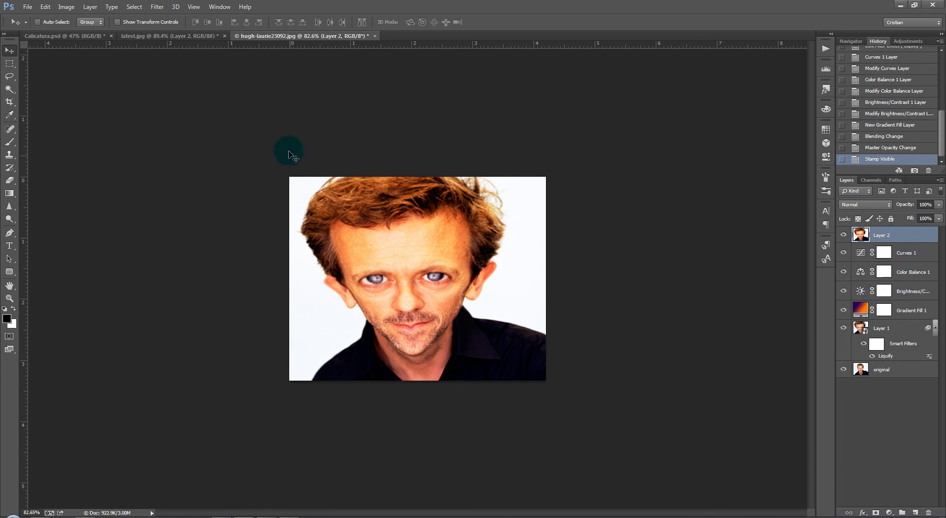
click(154, 7)
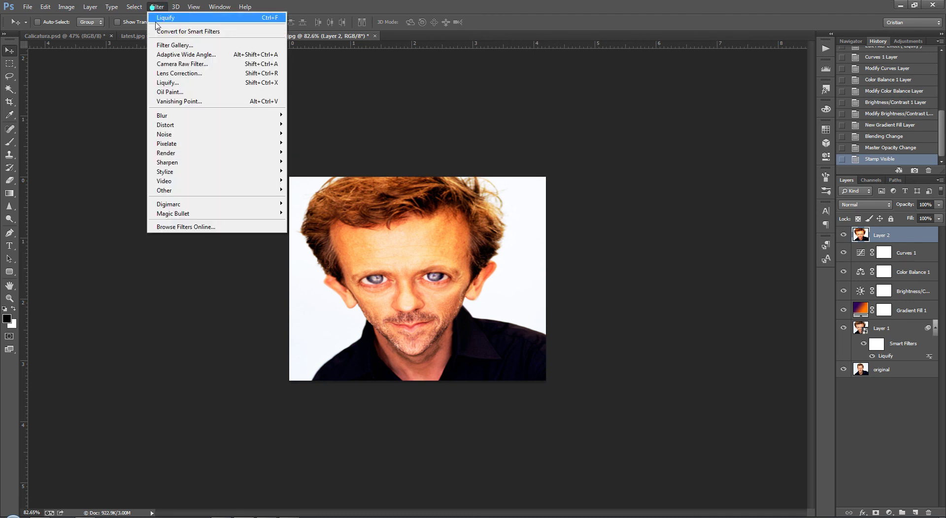
click(170, 45)
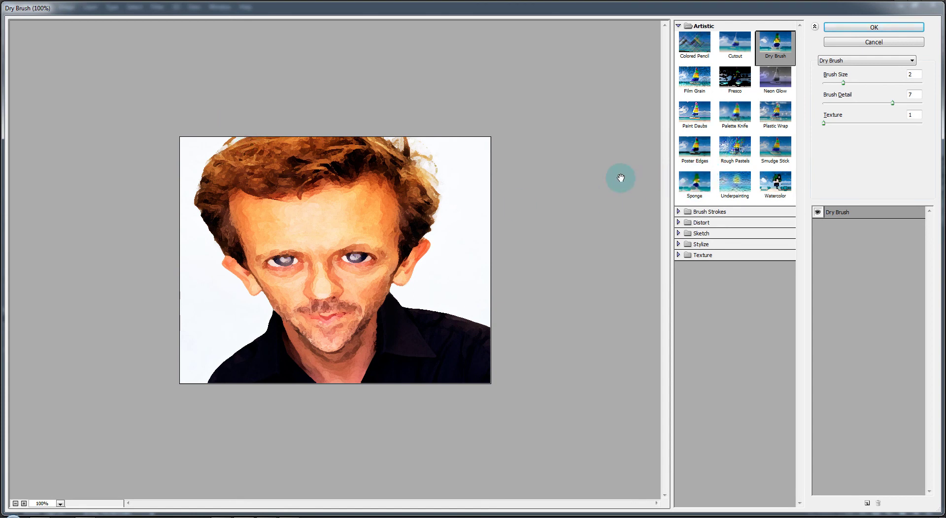
click(723, 73)
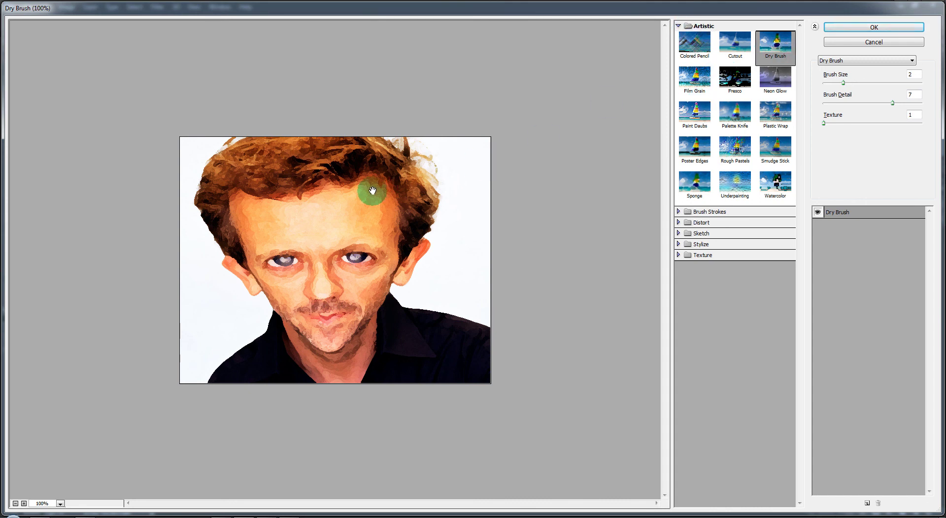
click(873, 27)
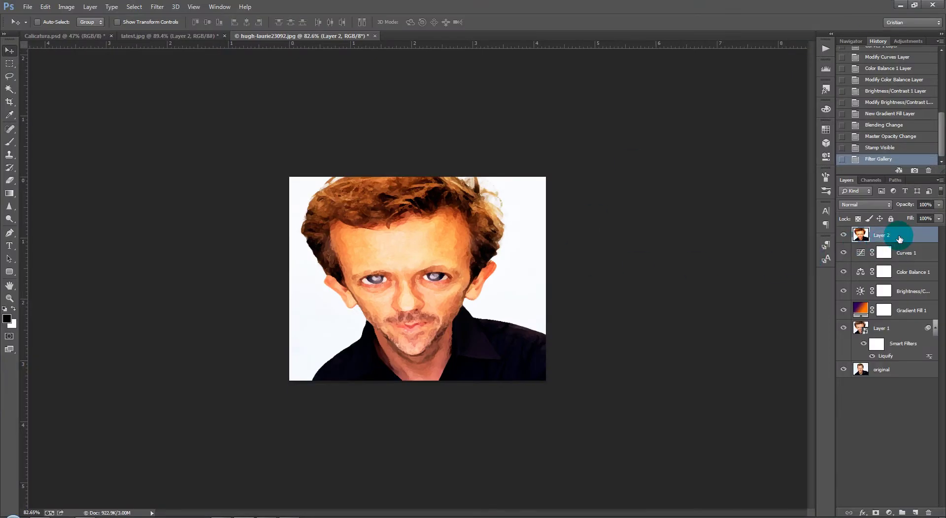
Step: Lower Layer 2's opacity to 63%, hide it, and select Curves 1
drag(937, 209, 925, 220)
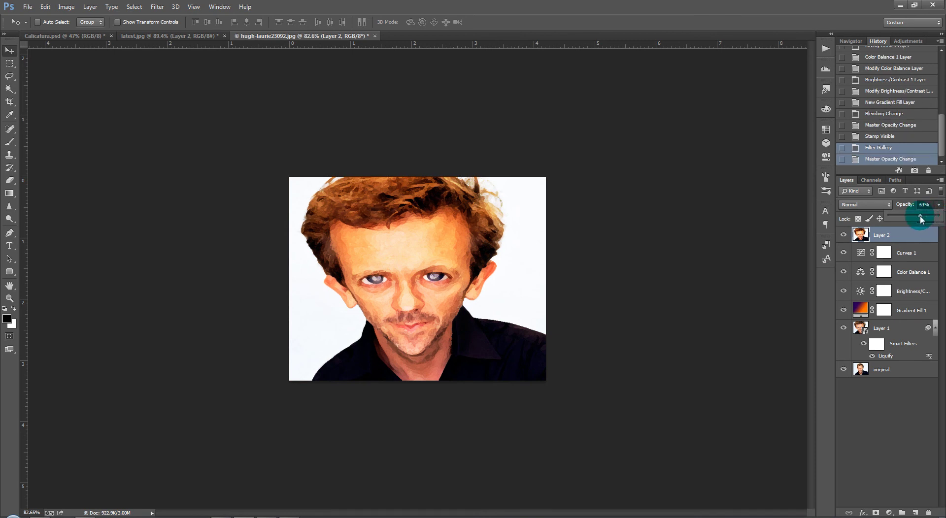
drag(922, 220, 920, 220)
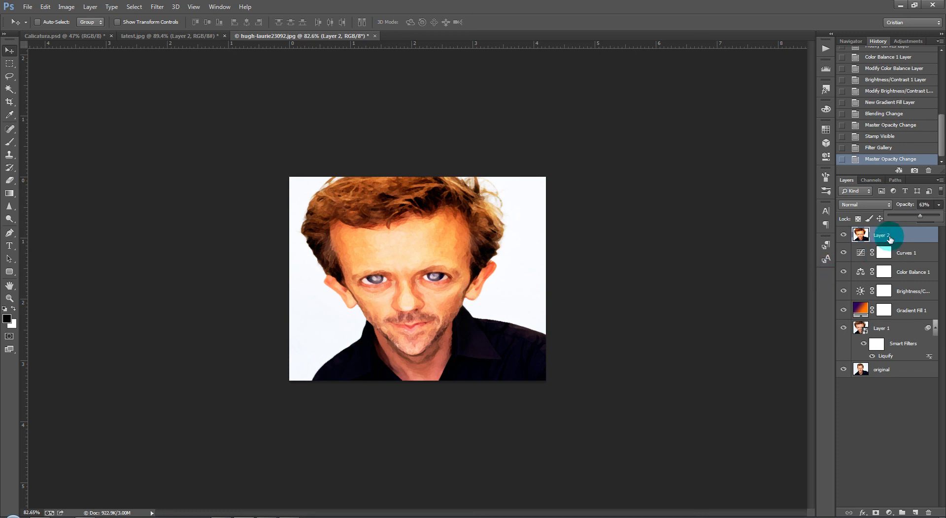
click(843, 238)
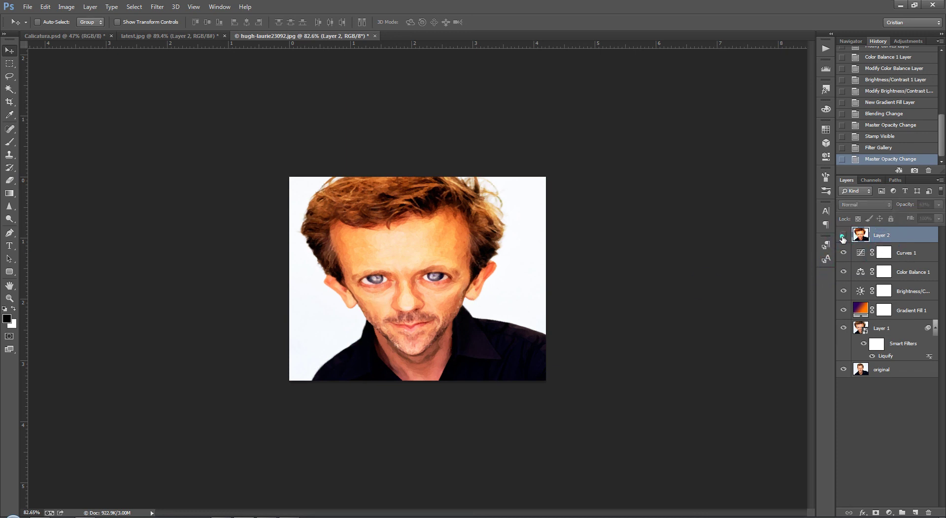
click(903, 253)
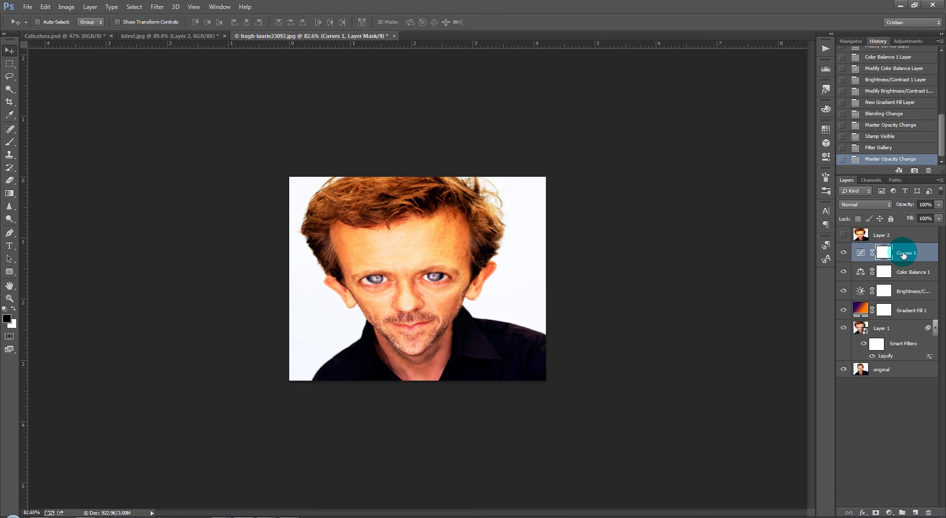
drag(906, 255, 896, 268)
Step: Stamp visible layers into Layer 3, undoing an accidental reapply of the last filter
key(ctrl+shift+alt+e)
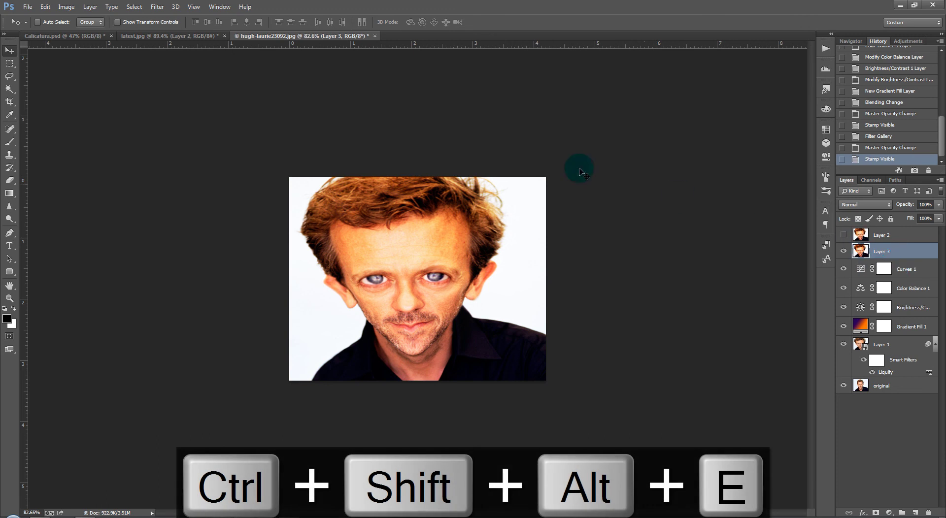
click(158, 6)
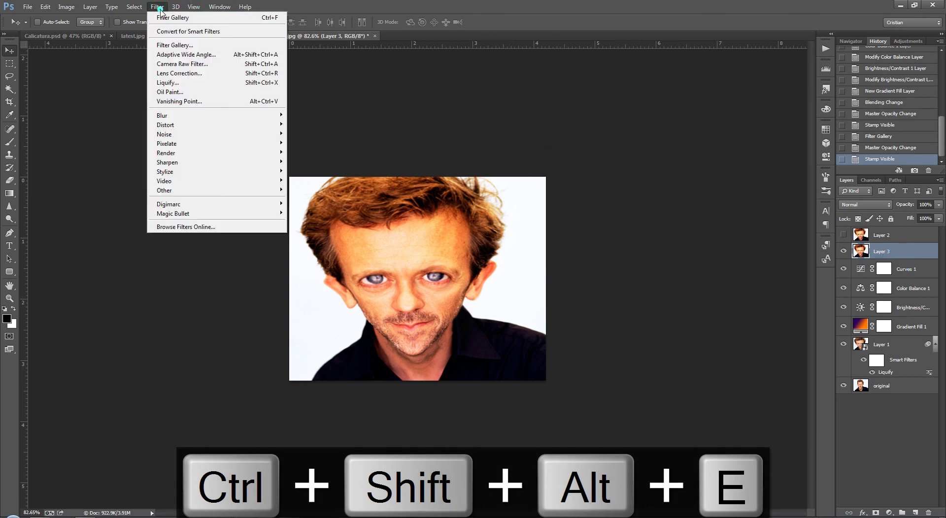
click(162, 18)
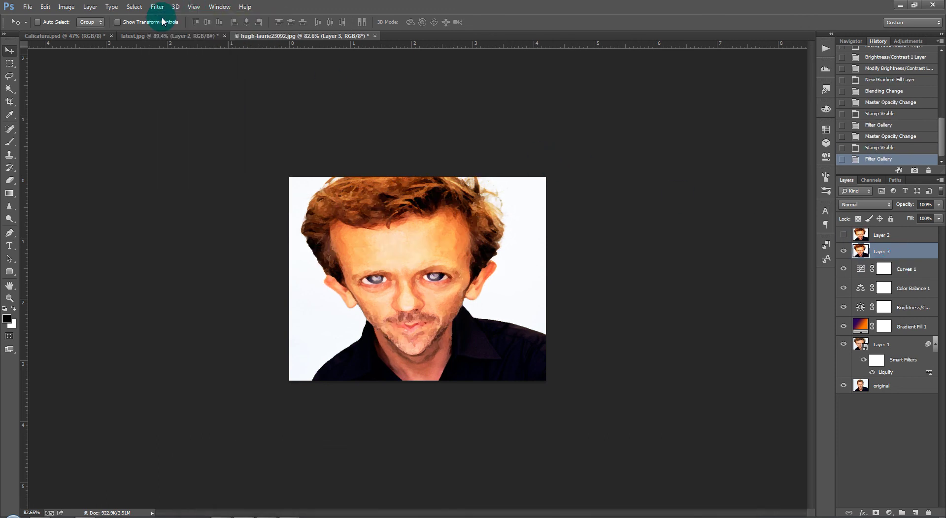
key(ctrl+z)
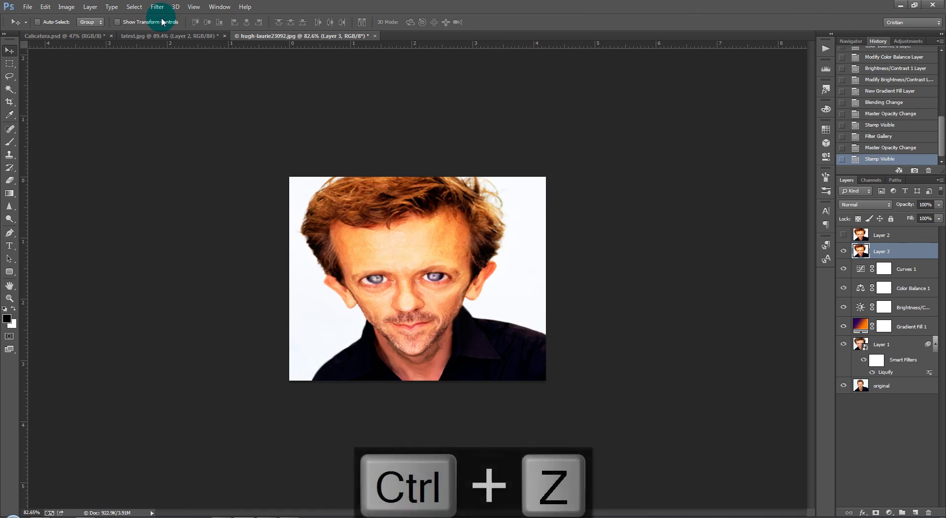
click(156, 7)
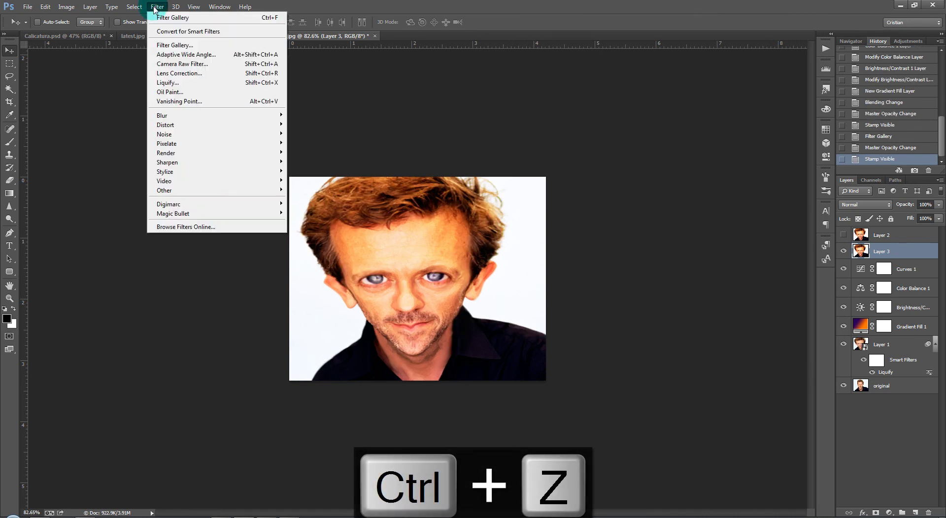
click(172, 46)
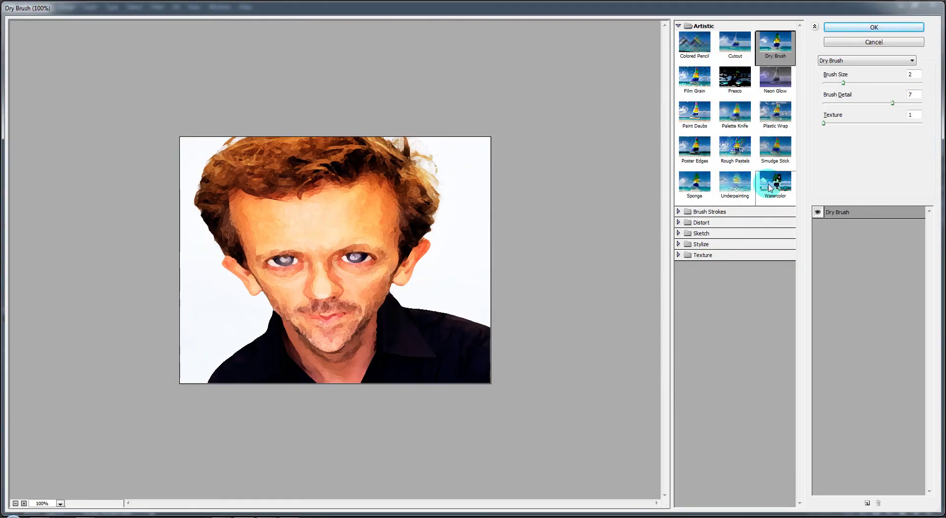
Step: Preview Underpainting, Plastic Wrap, Colored Pencil, Texturizer, Mosaic Tiles and Grain in the Filter Gallery
click(738, 185)
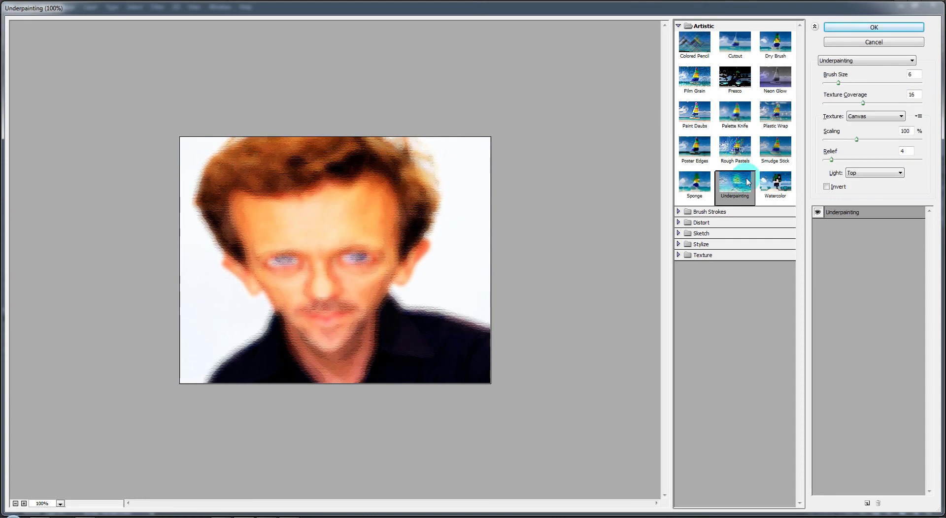
click(773, 124)
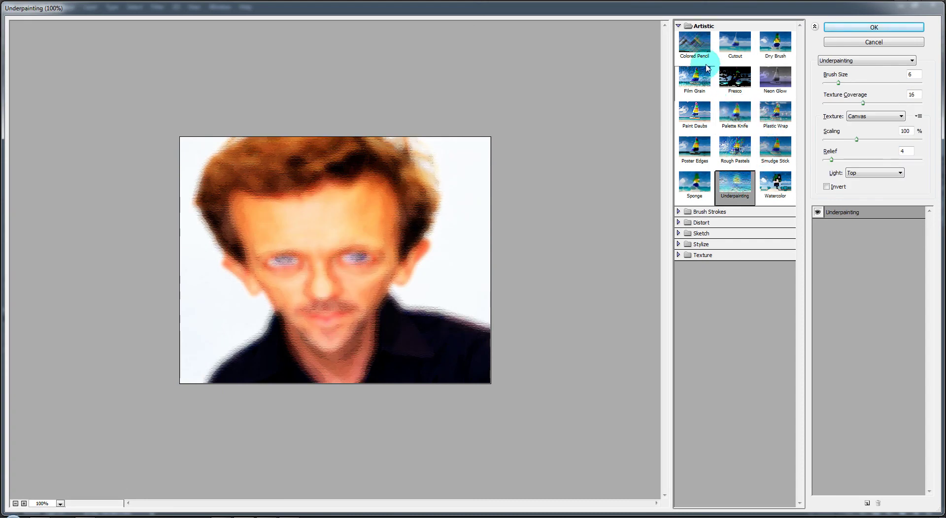
click(692, 42)
click(678, 26)
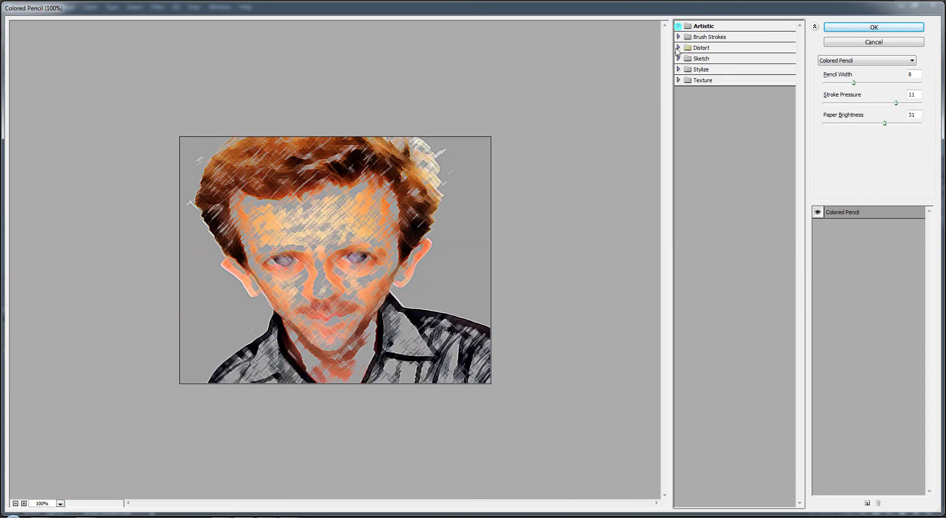
click(680, 73)
click(680, 59)
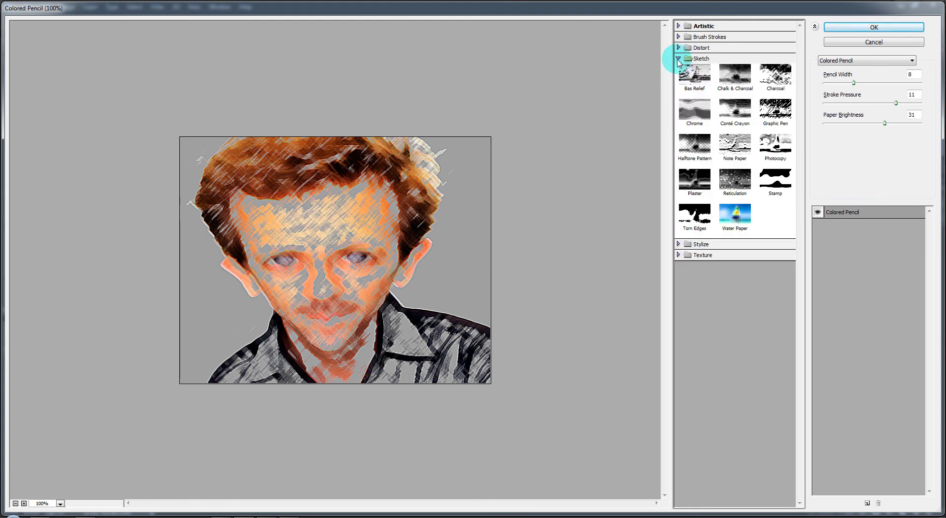
click(679, 59)
click(678, 80)
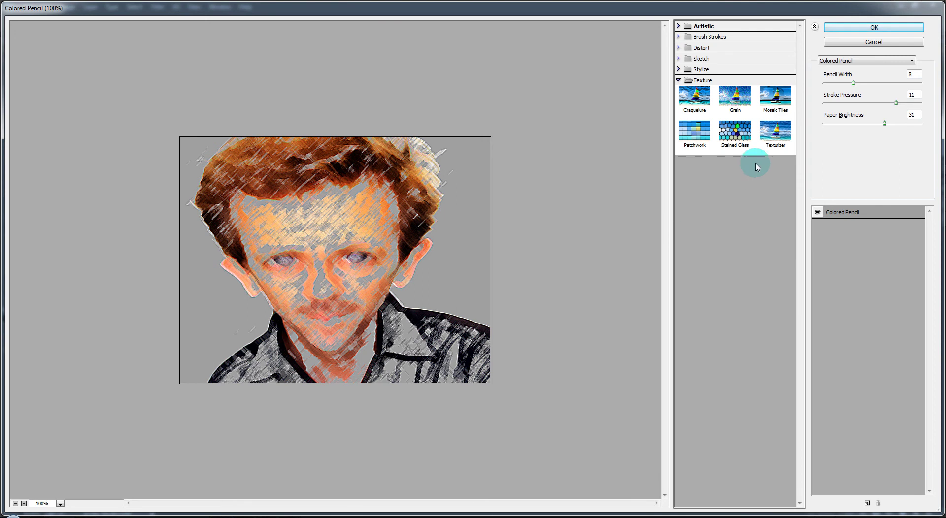
click(775, 130)
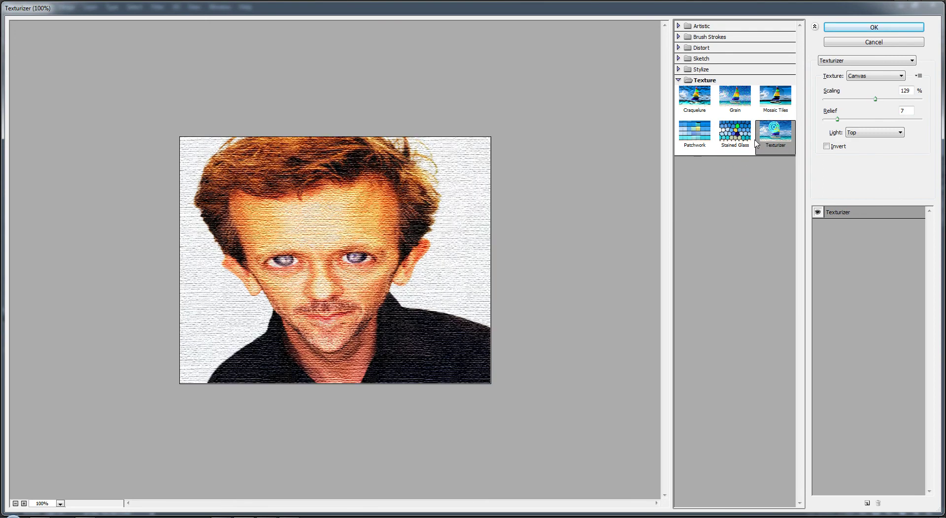
click(763, 110)
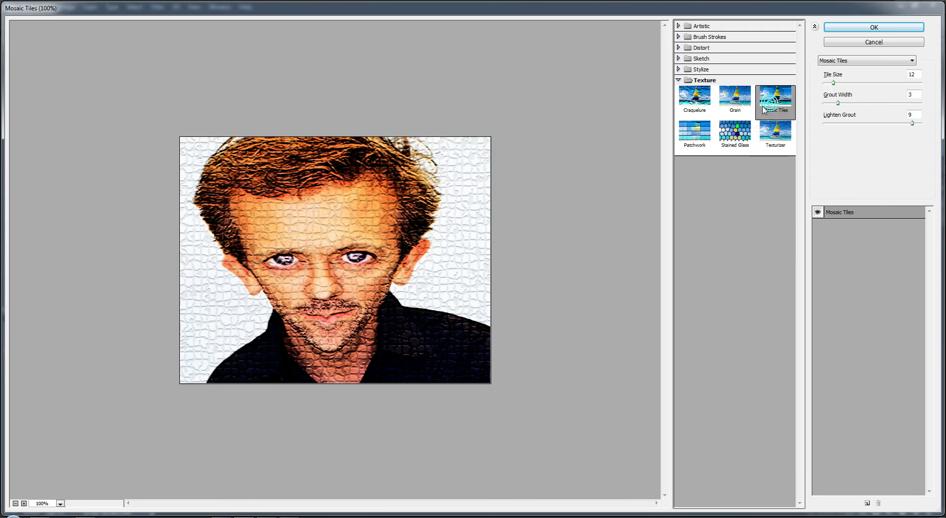
click(732, 105)
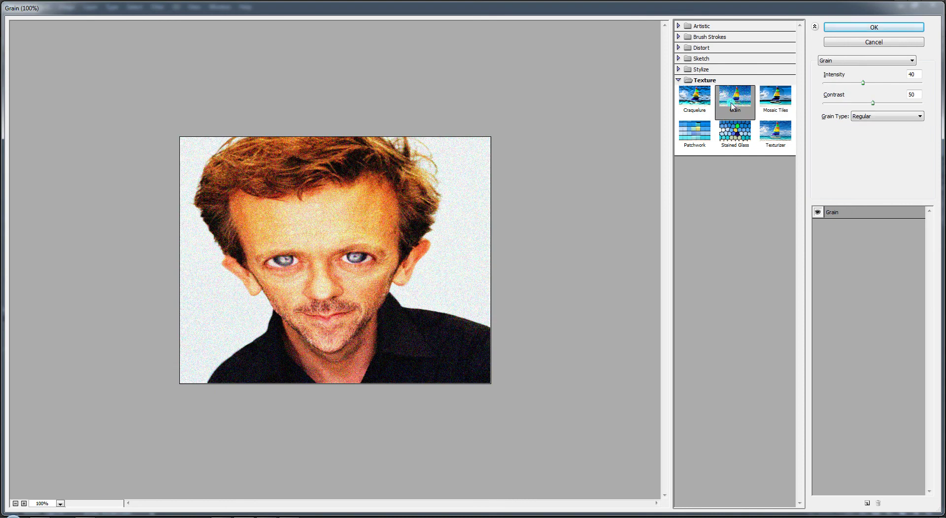
Step: Apply the Sketch > Stamp filter to Layer 3
click(678, 81)
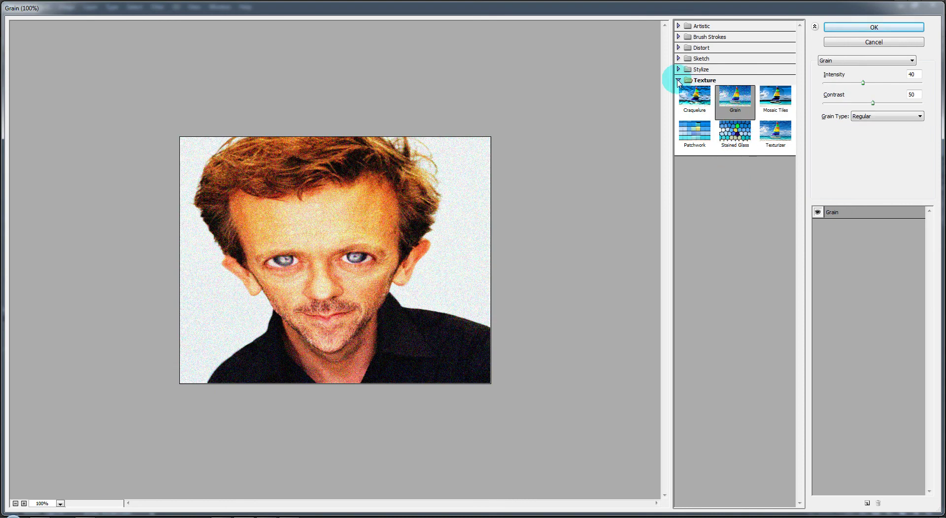
click(678, 59)
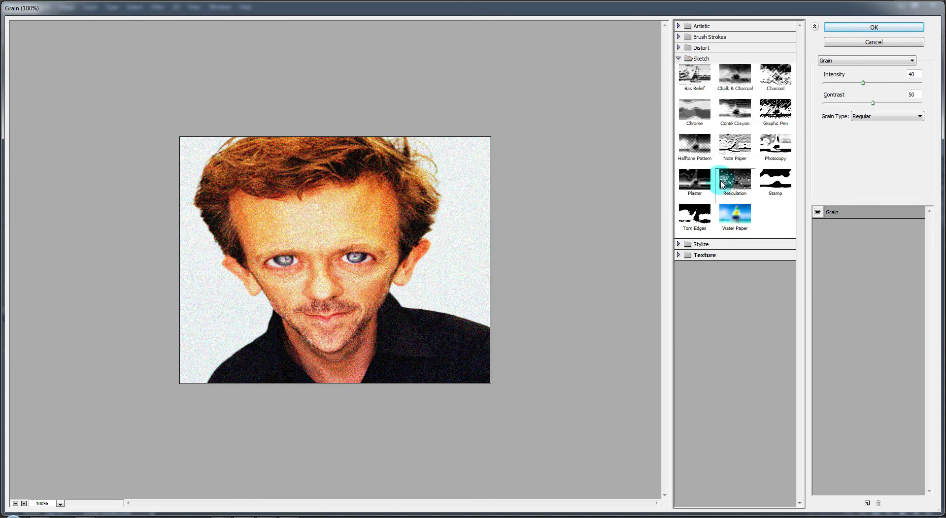
click(715, 219)
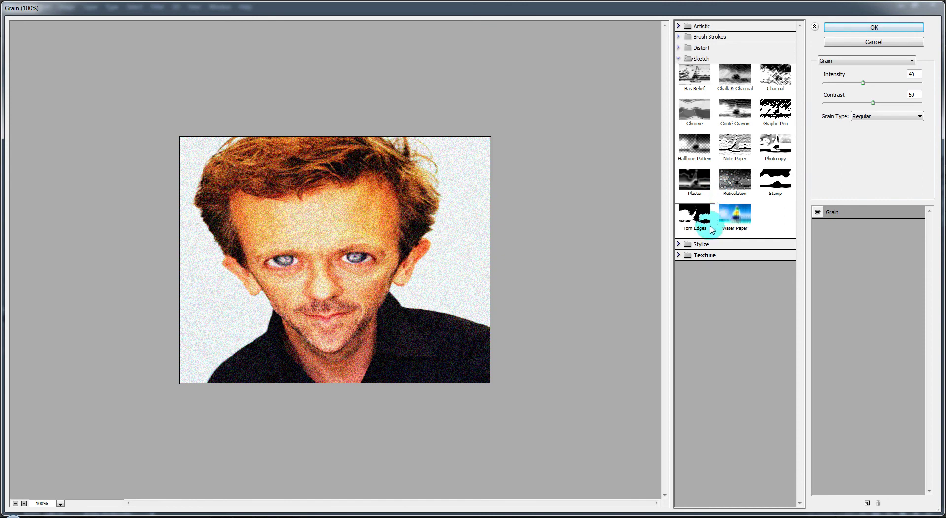
click(773, 187)
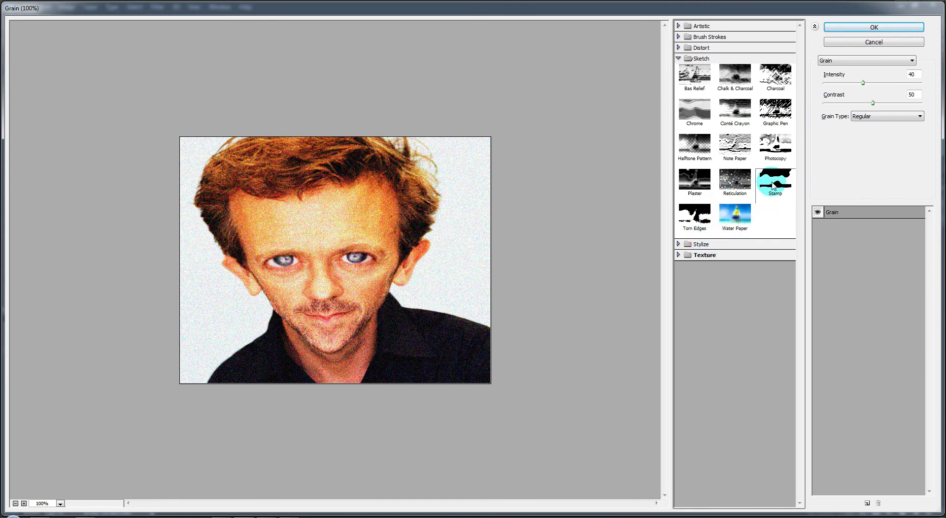
click(862, 31)
Step: Set Layer 3 to Overlay at about 32% opacity, then hide it
click(890, 205)
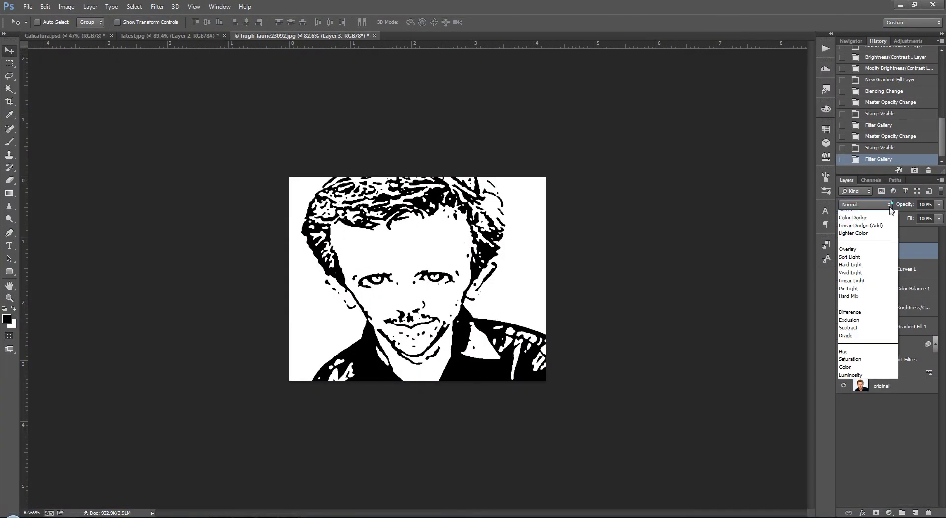
click(847, 325)
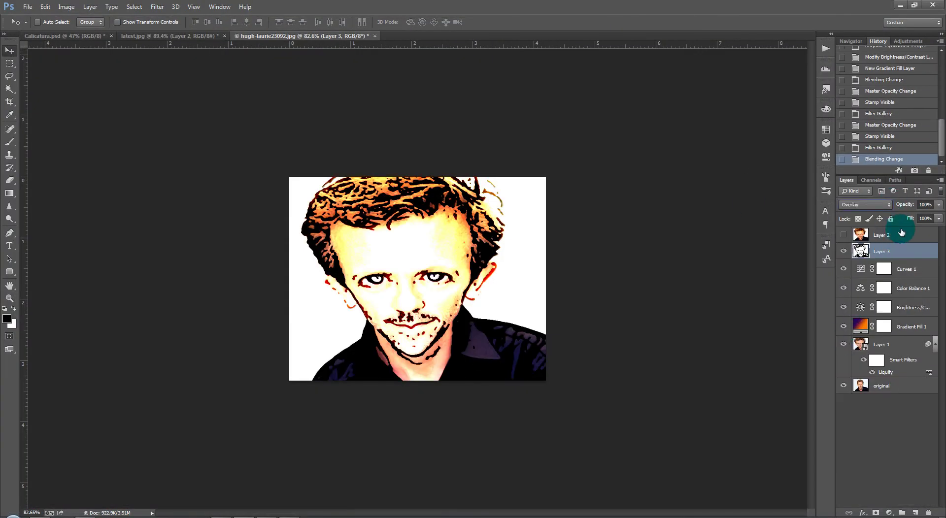
click(938, 204)
drag(939, 216, 907, 218)
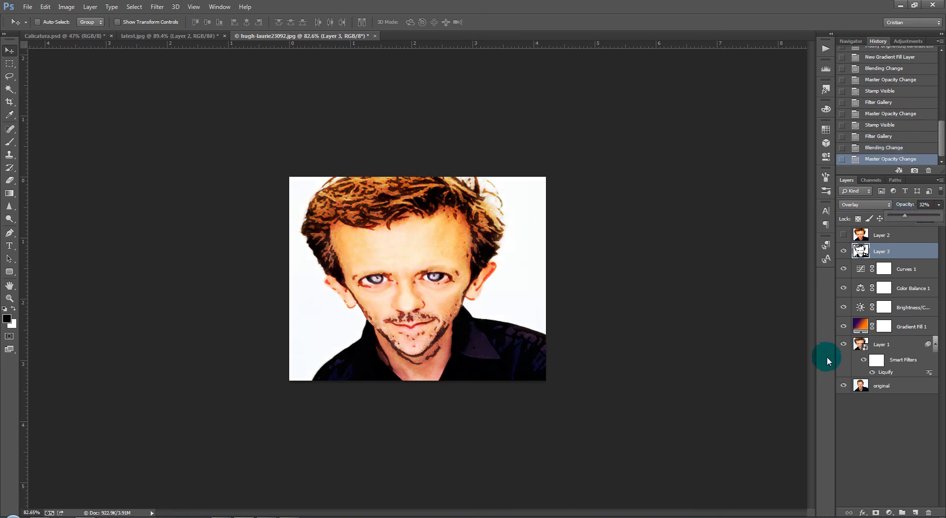
click(844, 252)
click(892, 274)
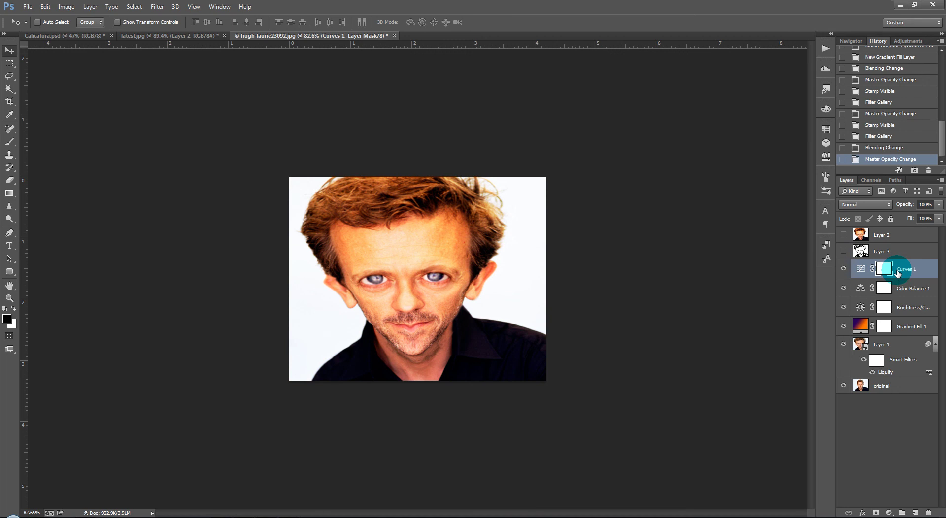
Step: Stamp the visible layers into Layer 4 and apply Poster Edges (thickness 10, intensity 2, posterization 0)
key(ctrl+shift+alt+e)
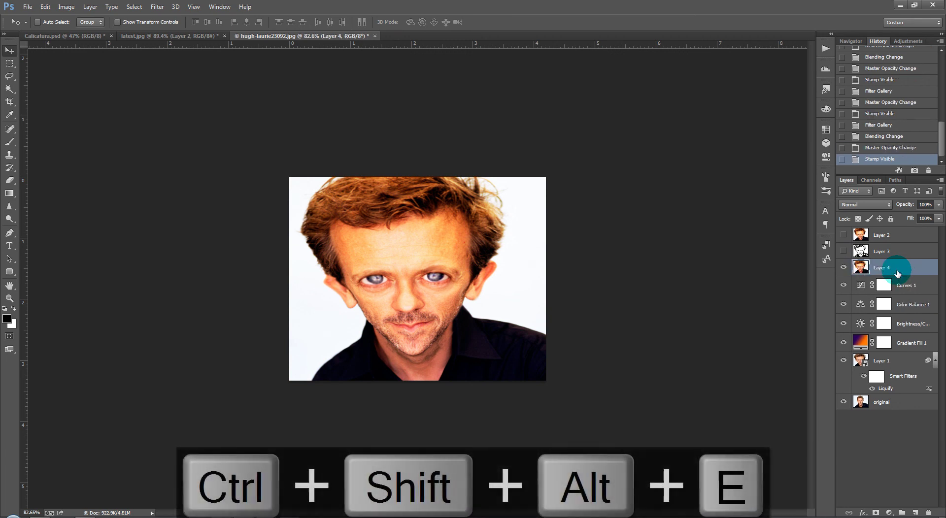
click(158, 6)
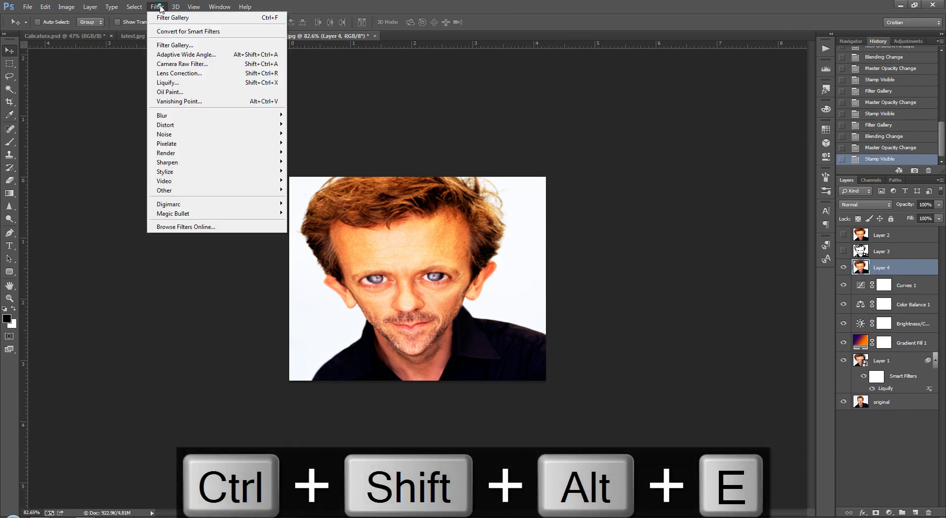
click(177, 46)
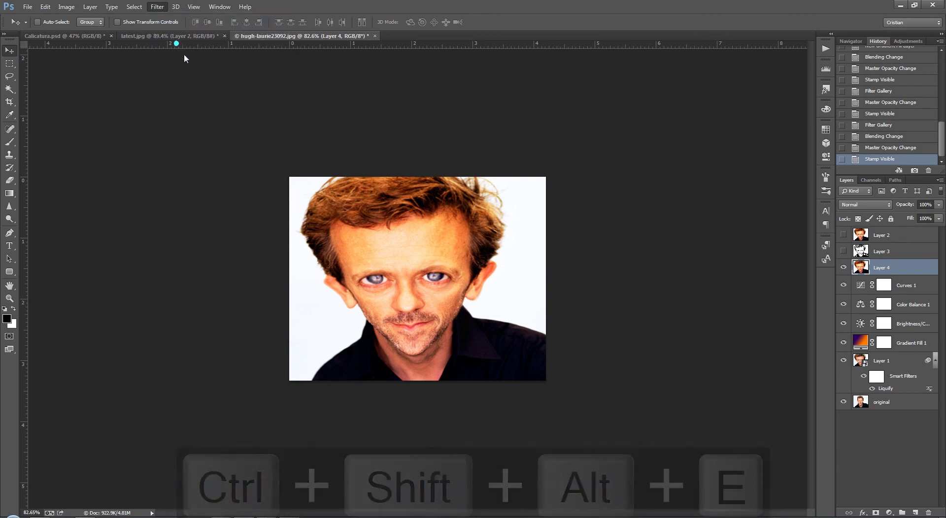
click(678, 59)
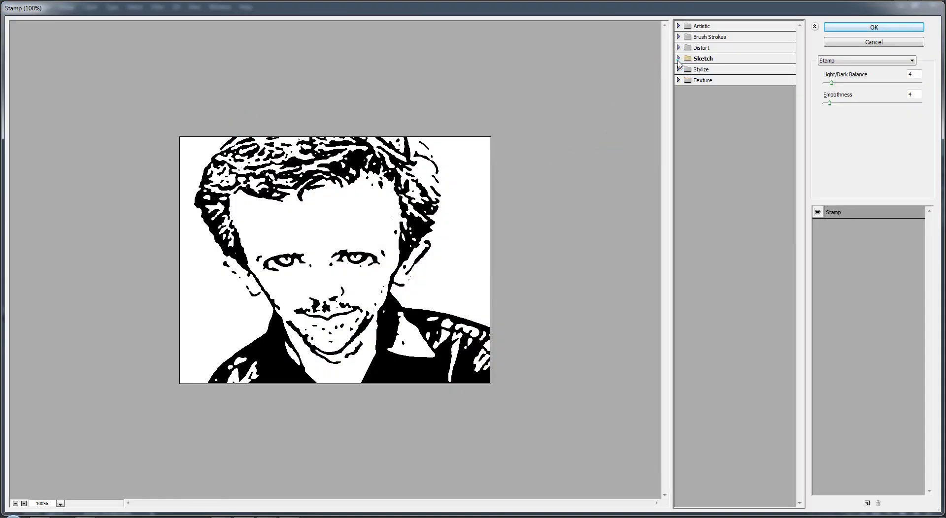
click(679, 27)
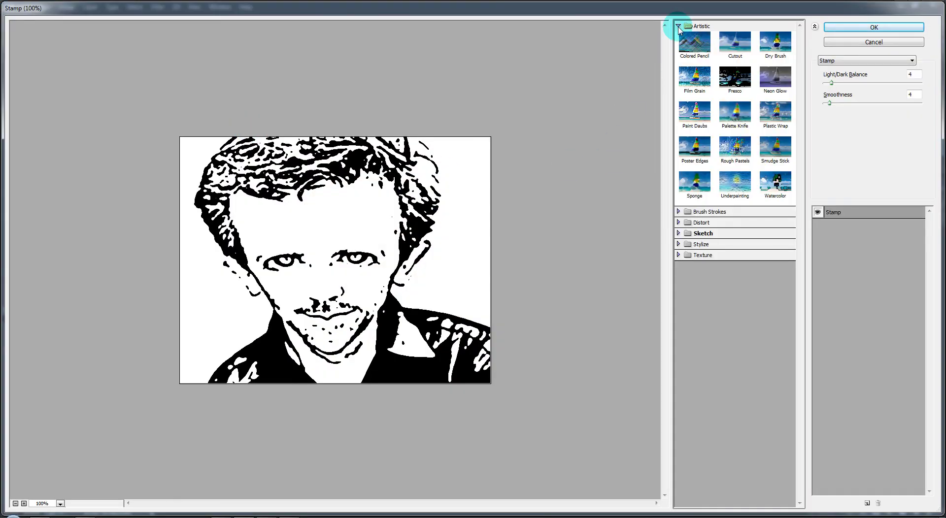
click(697, 117)
click(694, 148)
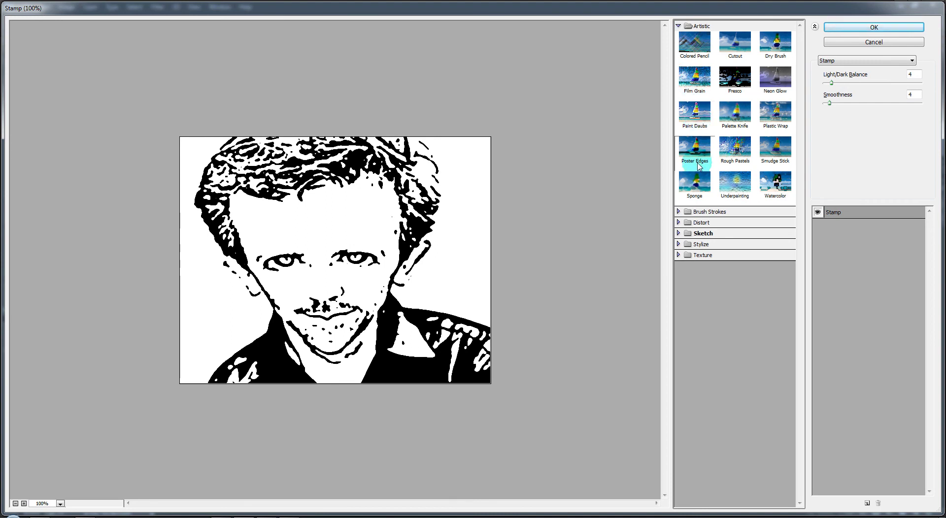
click(864, 33)
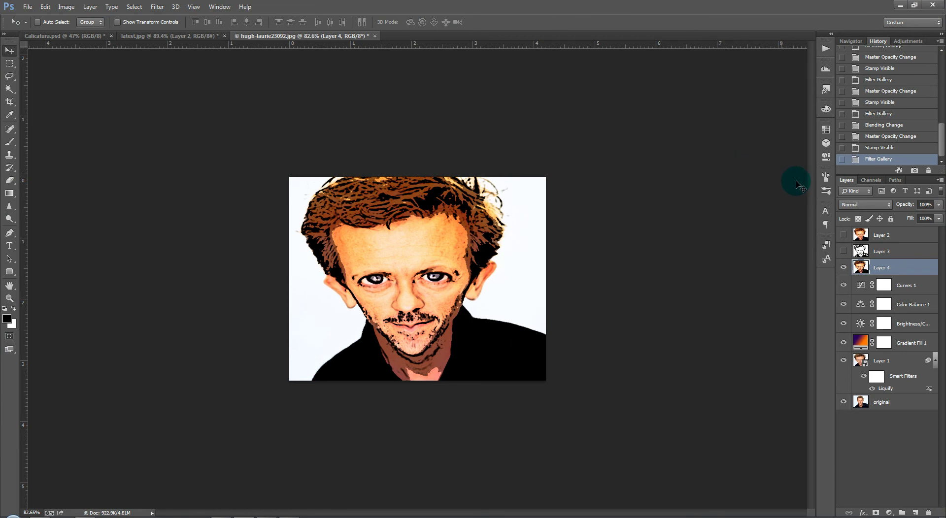
Step: Lower the Poster Edges Layer 4 opacity to 56%
click(939, 218)
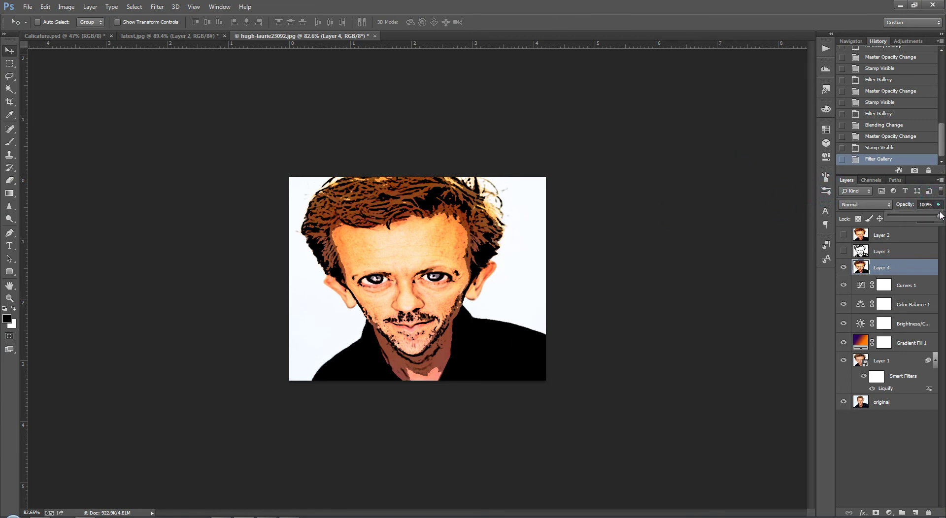
drag(939, 218, 910, 218)
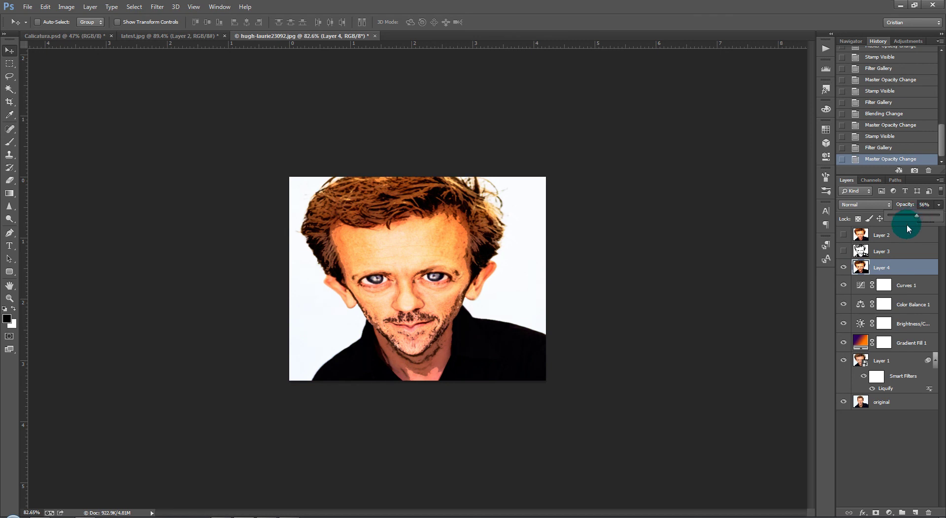
click(873, 253)
Step: Compare Layers 2, 3 and 4 by toggling visibility, leaving Layers 2 and 4 visible
click(844, 251)
click(843, 235)
click(844, 268)
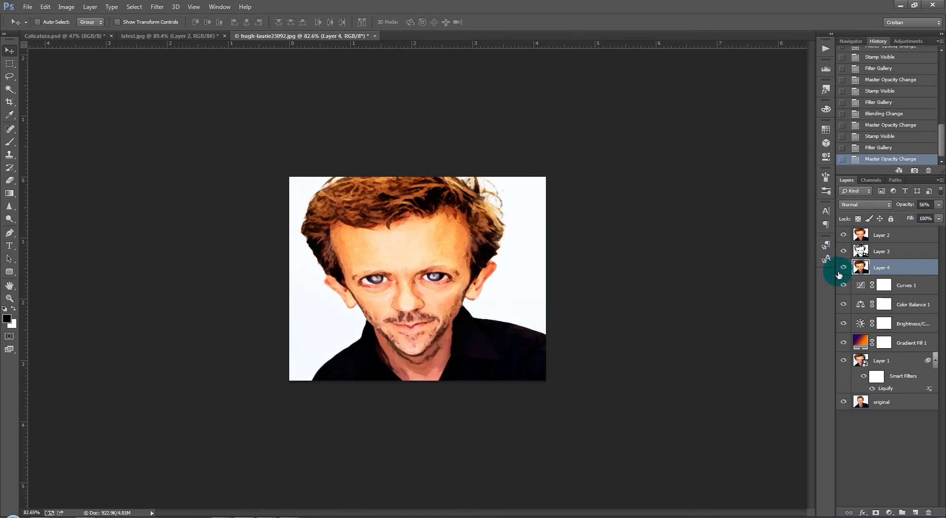
click(844, 252)
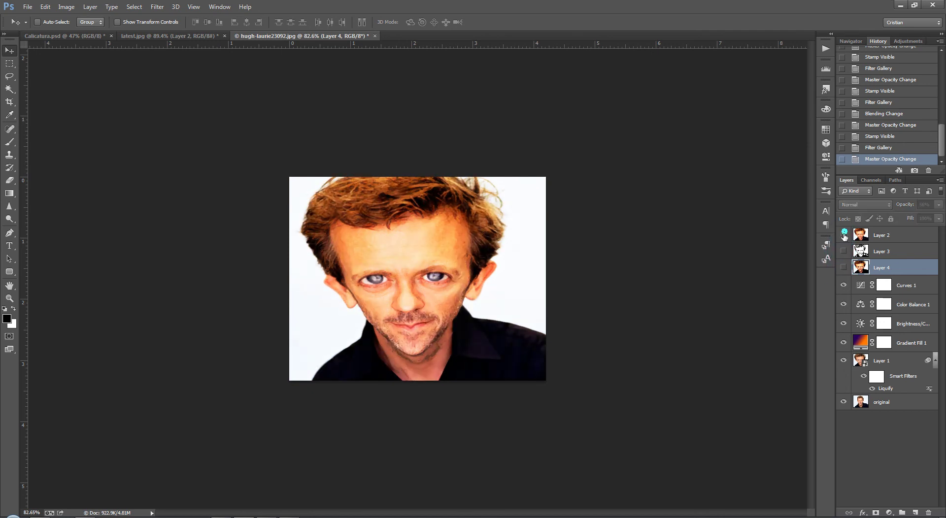
click(844, 235)
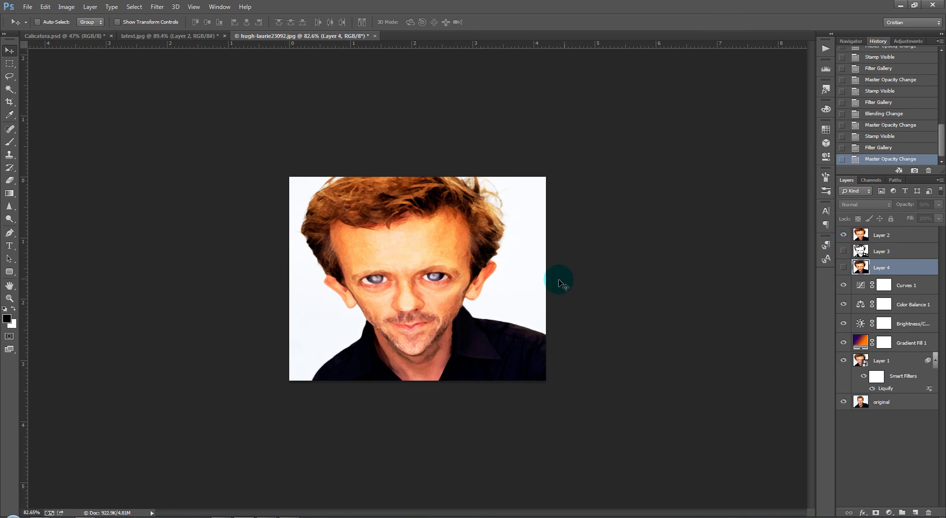
click(843, 268)
click(558, 289)
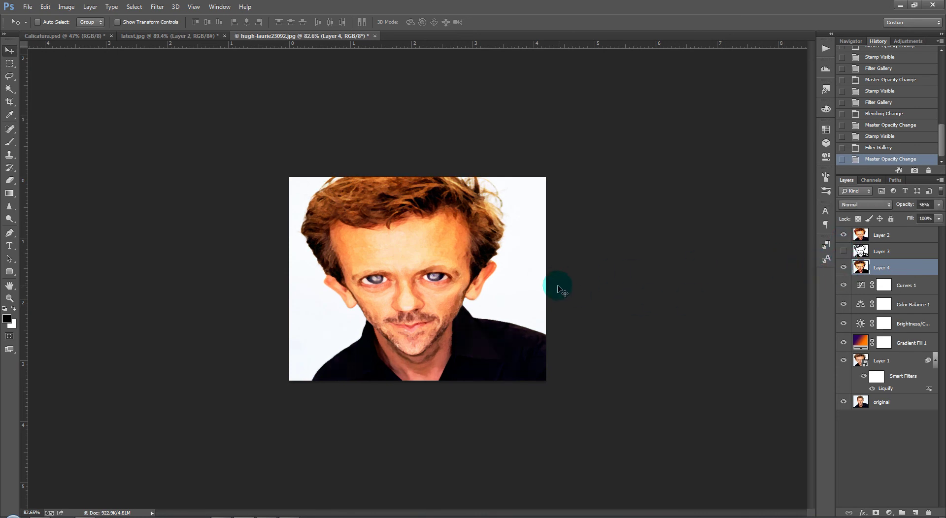